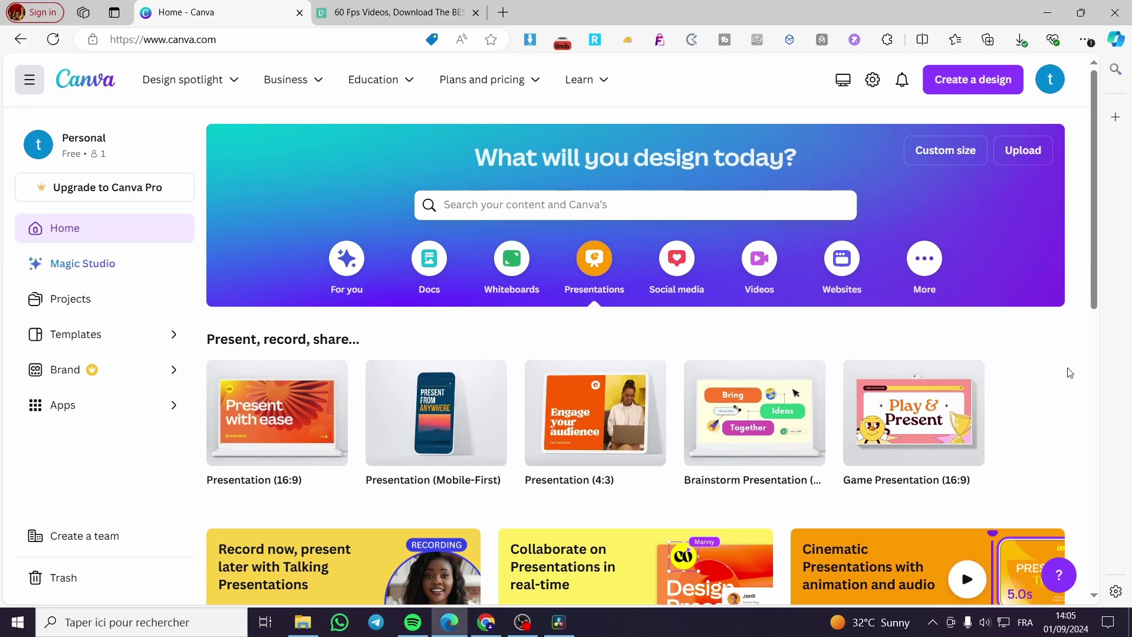
Scroll up and down the Canva home page to browse the design categories.
scroll(944, 389, down, 3)
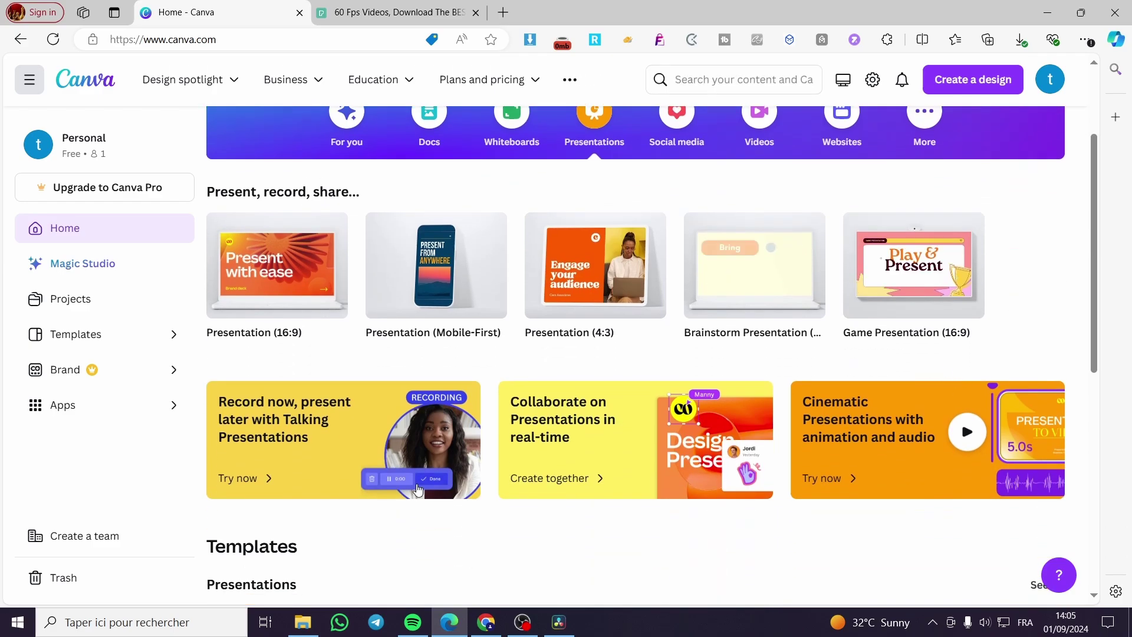
scroll(277, 265, up, 3)
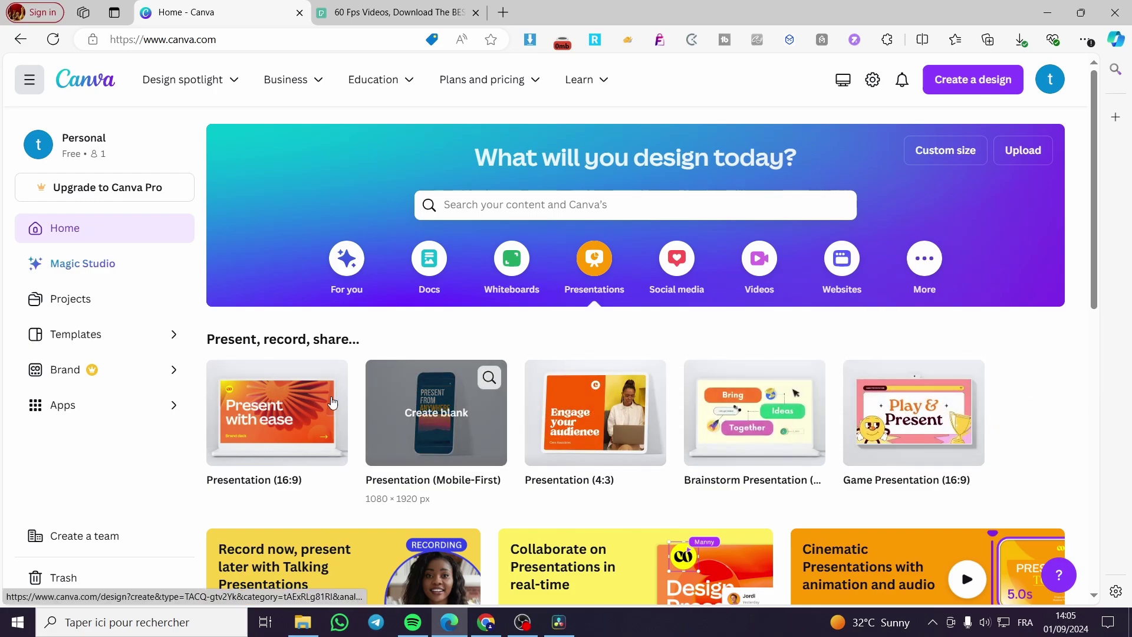
scroll(733, 449, down, 3)
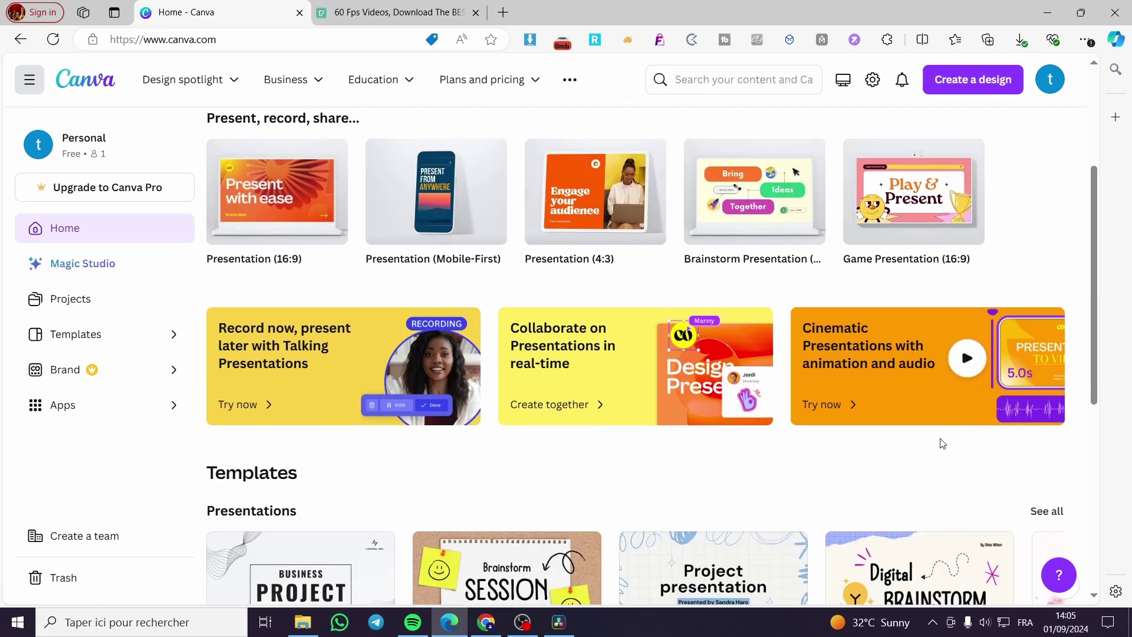
scroll(747, 501, down, 3)
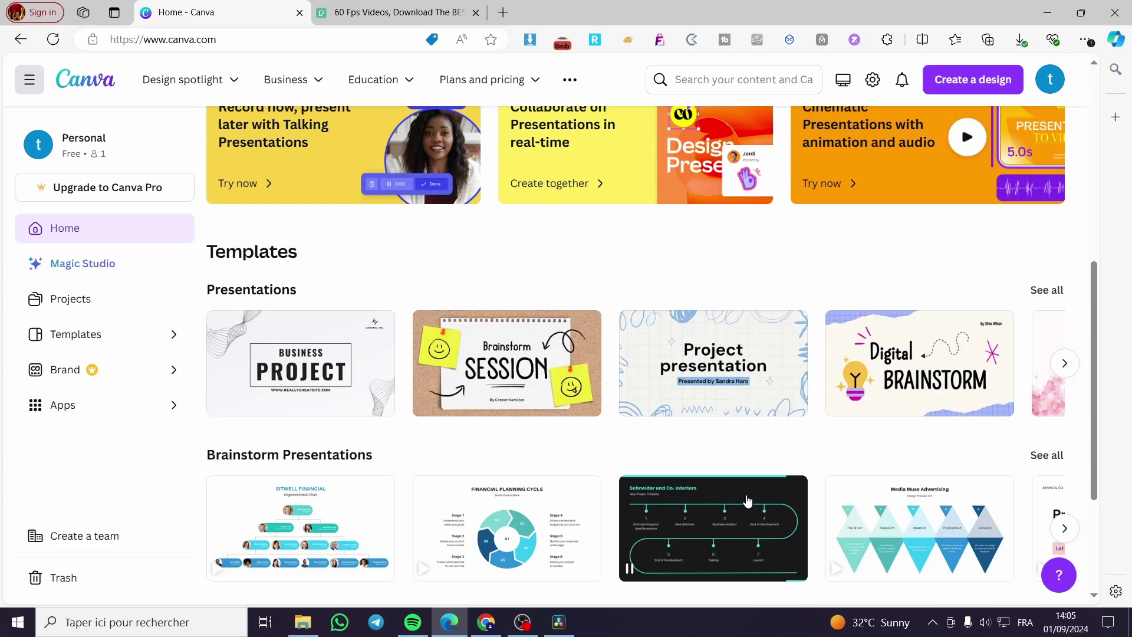
scroll(650, 417, up, 5)
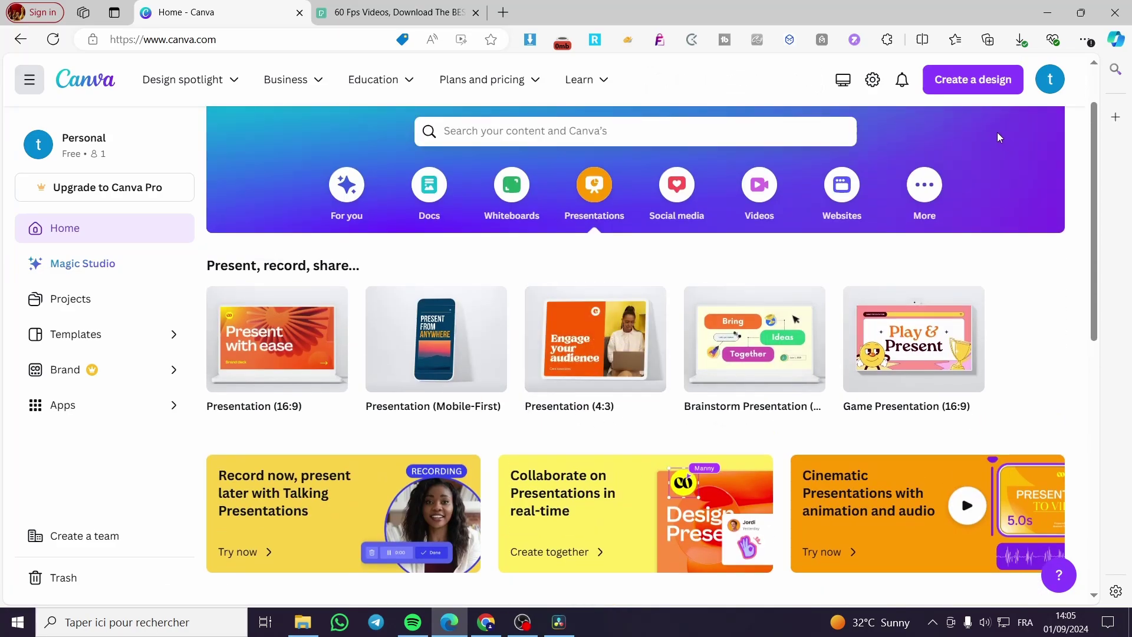
Search 'youtube video', create a blank 1920×1080 YouTube Video design, then return to Pexels' 60 fps results.
click(1007, 95)
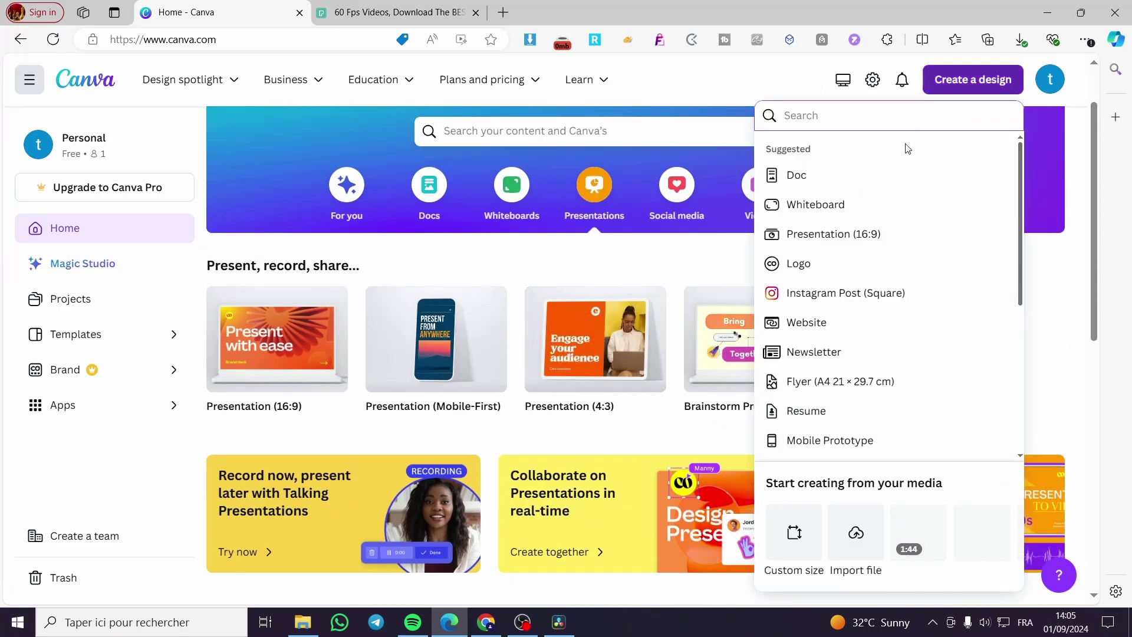
text(yout)
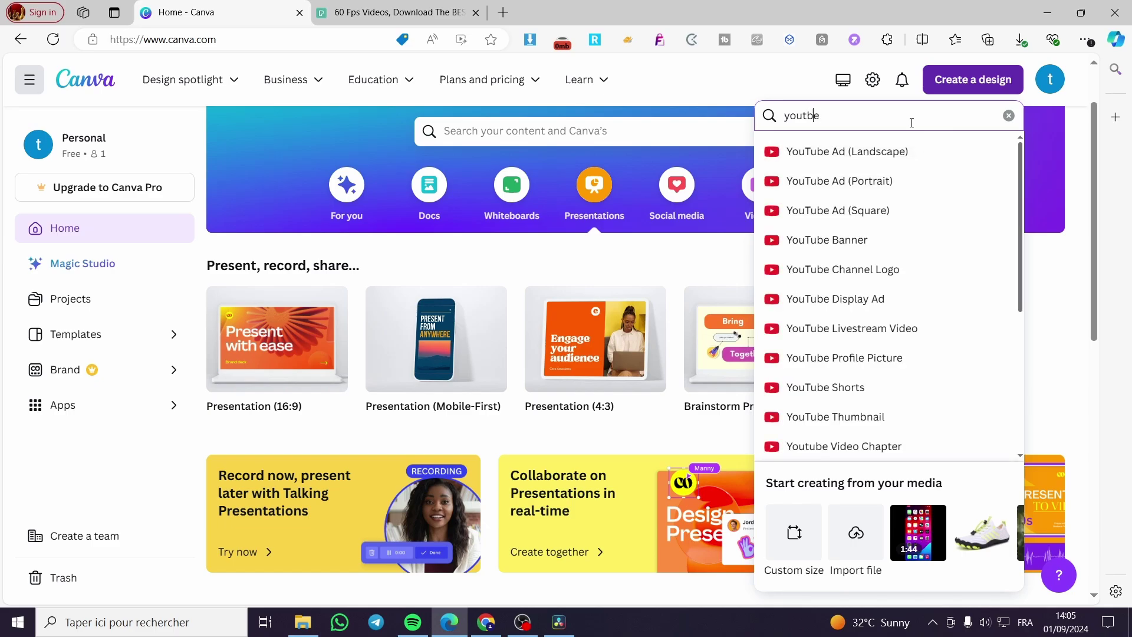
text(u)
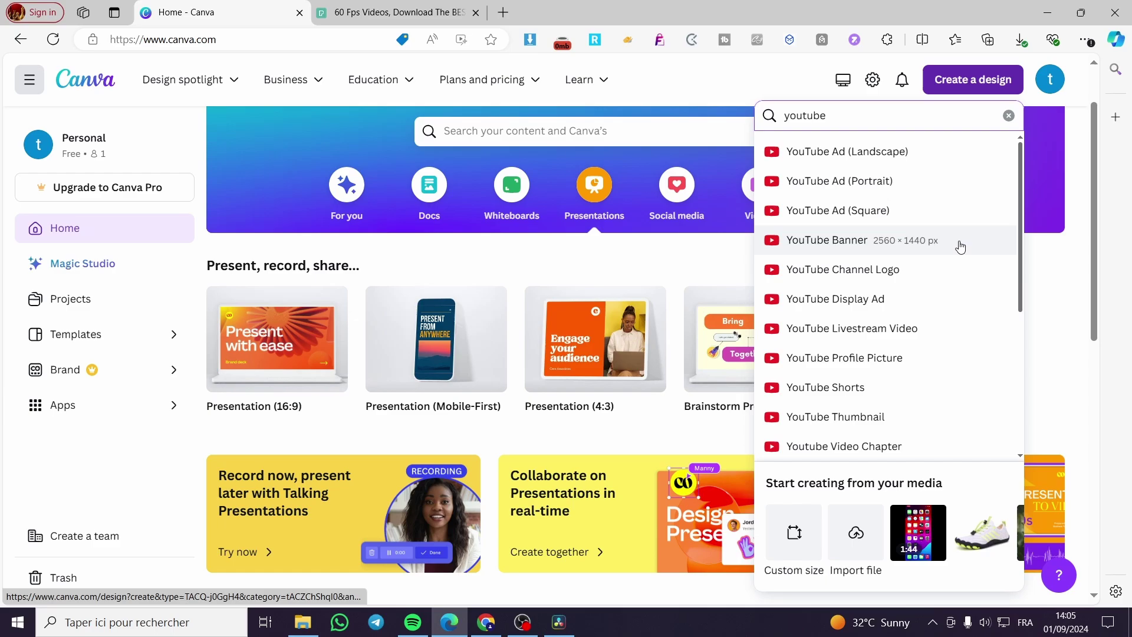
click(880, 121)
text(video)
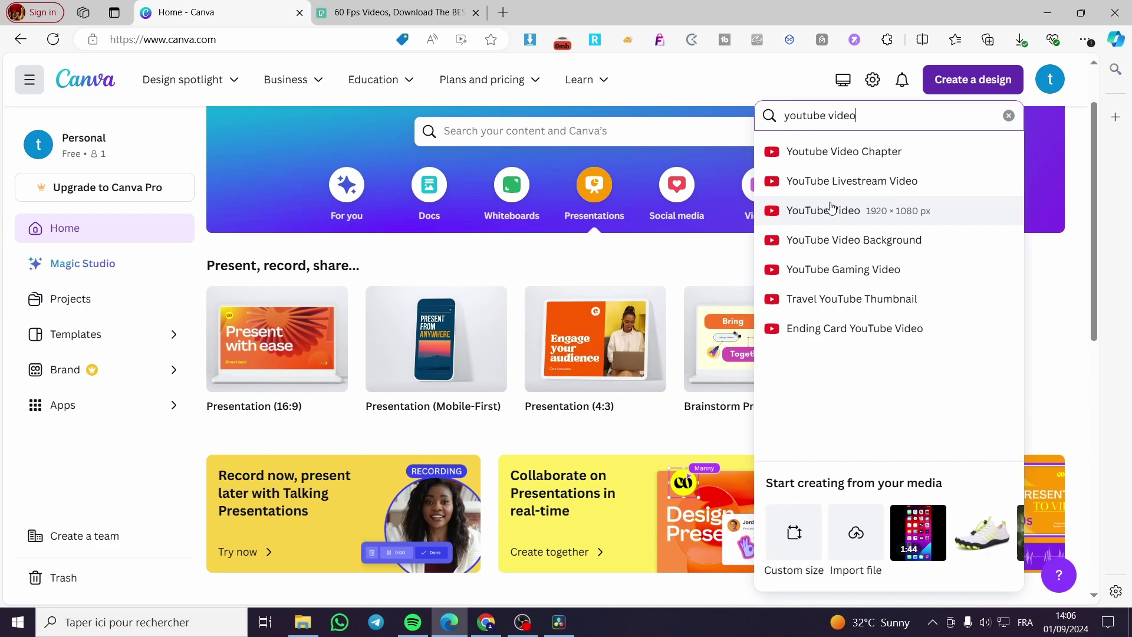
click(827, 209)
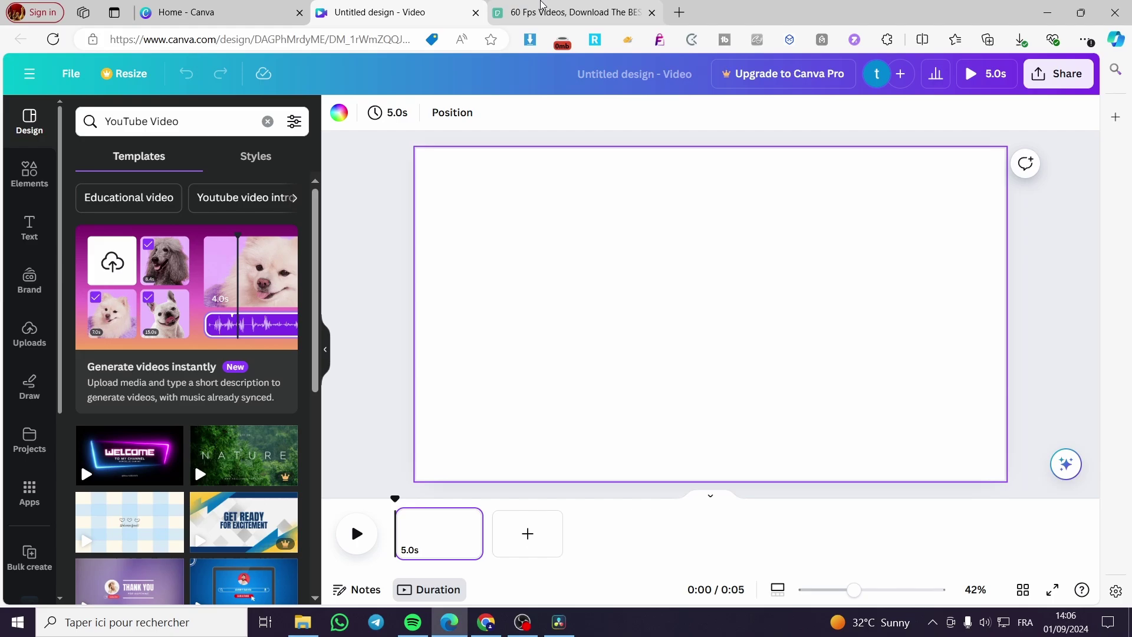
click(565, 8)
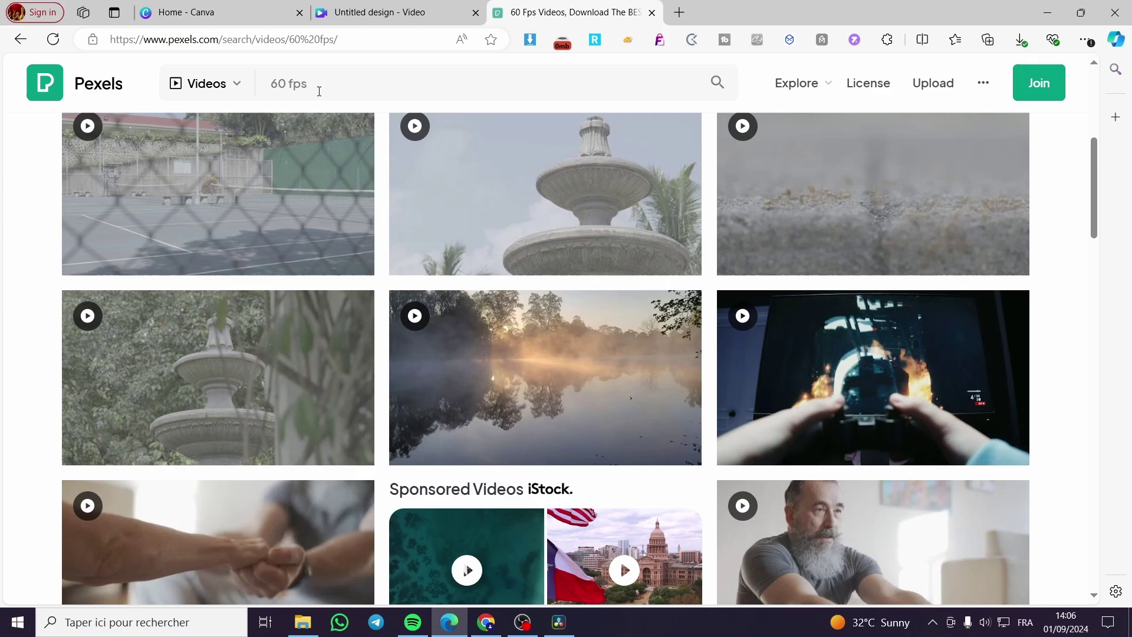
Open the foggy lake clip's details and confirm it is 3840×2160 at 59 fps.
mouse_move(530, 365)
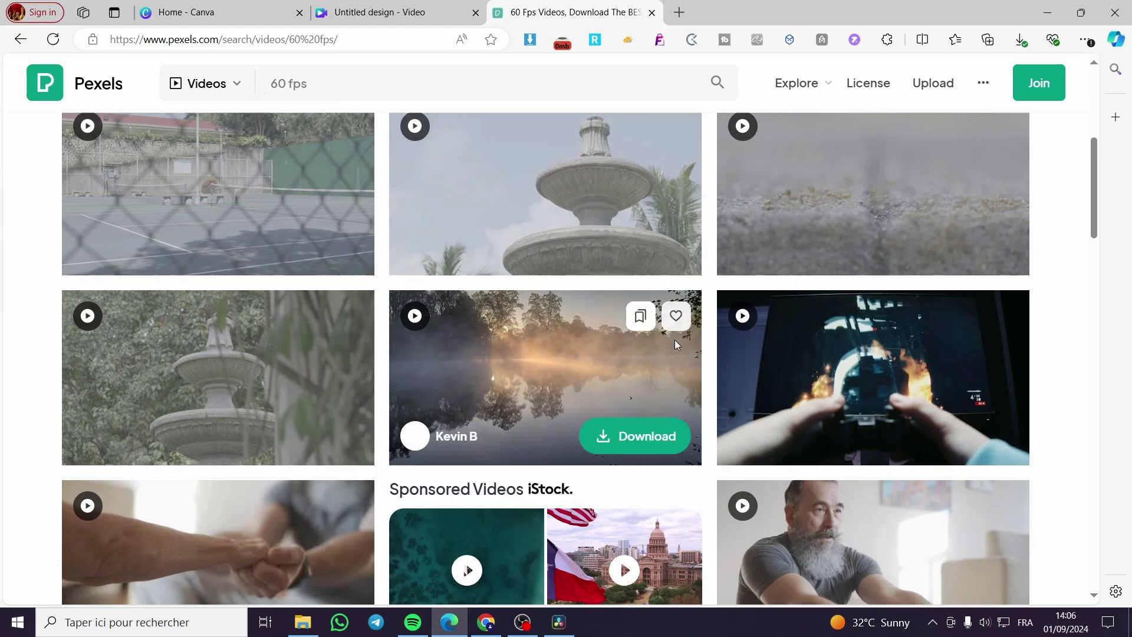
click(530, 364)
scroll(823, 458, down, 5)
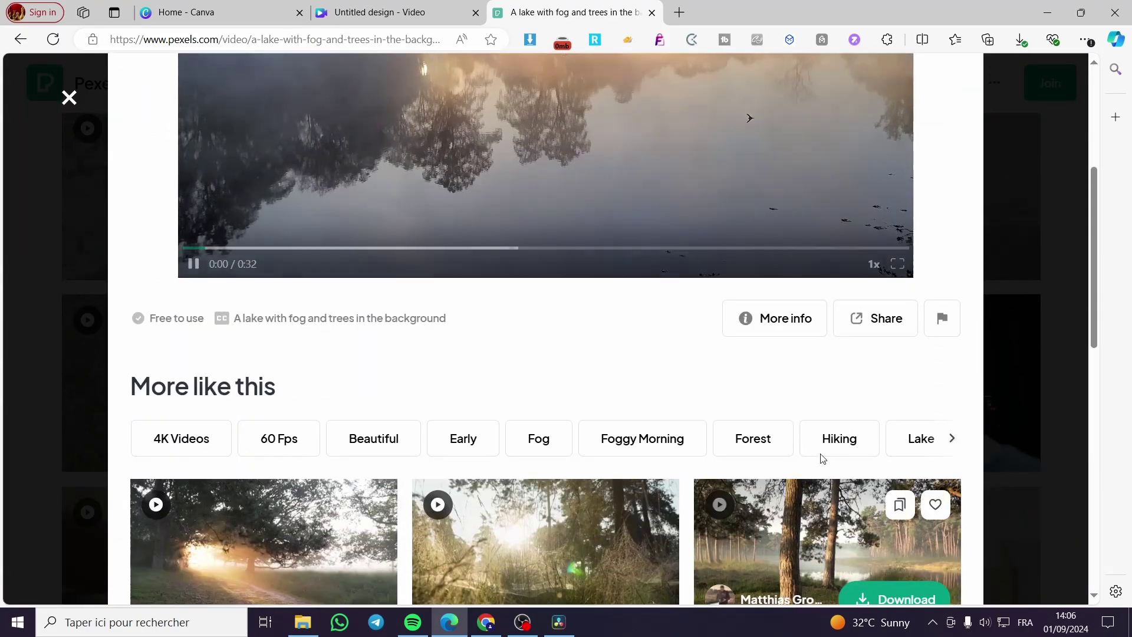
click(772, 318)
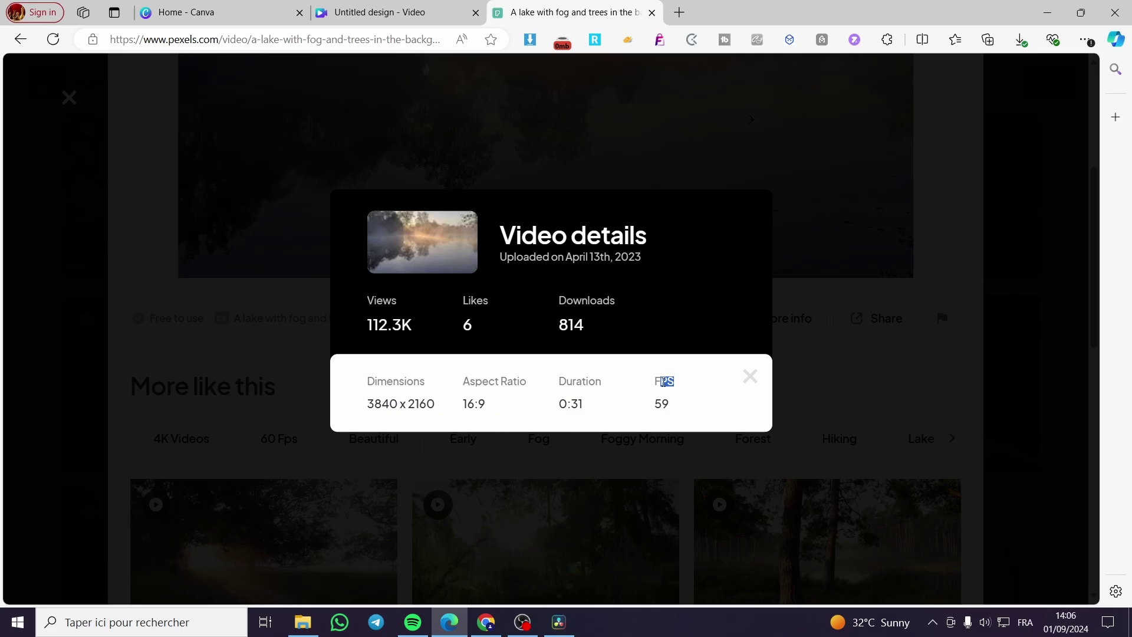
drag(670, 405, 663, 406)
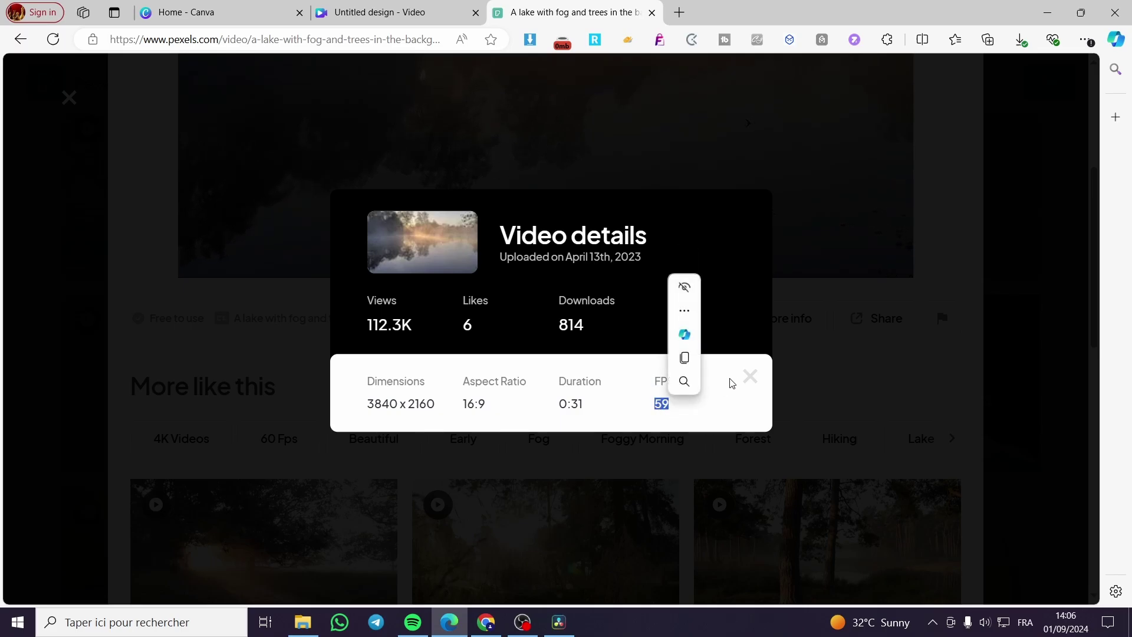
click(749, 377)
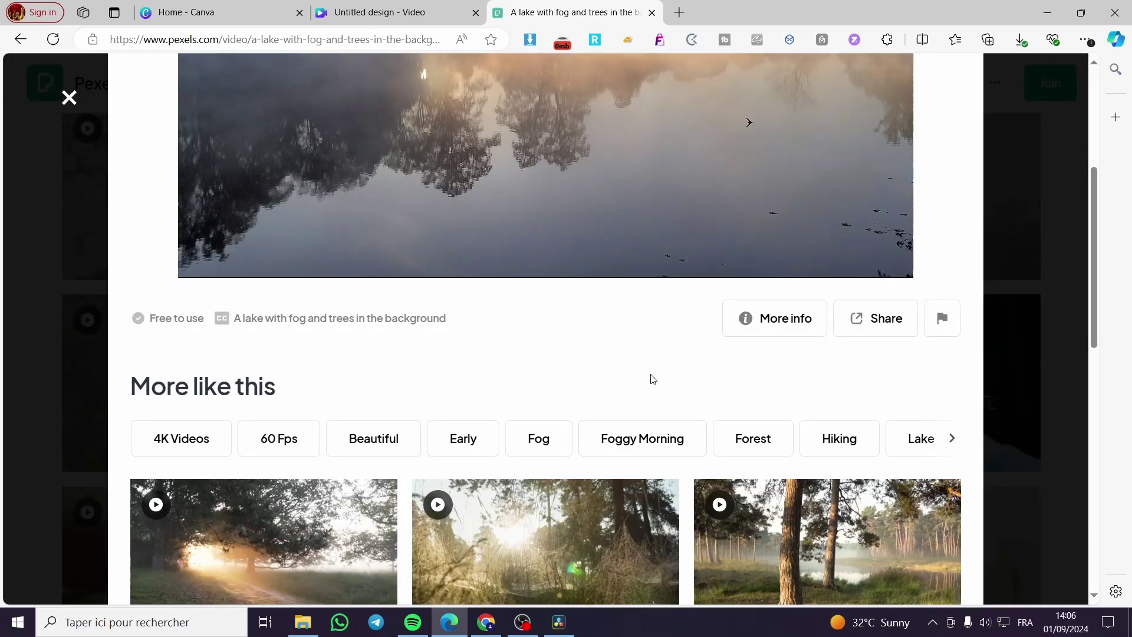
Review the lake clip's free download sizes, then go back to the Canva design.
click(389, 12)
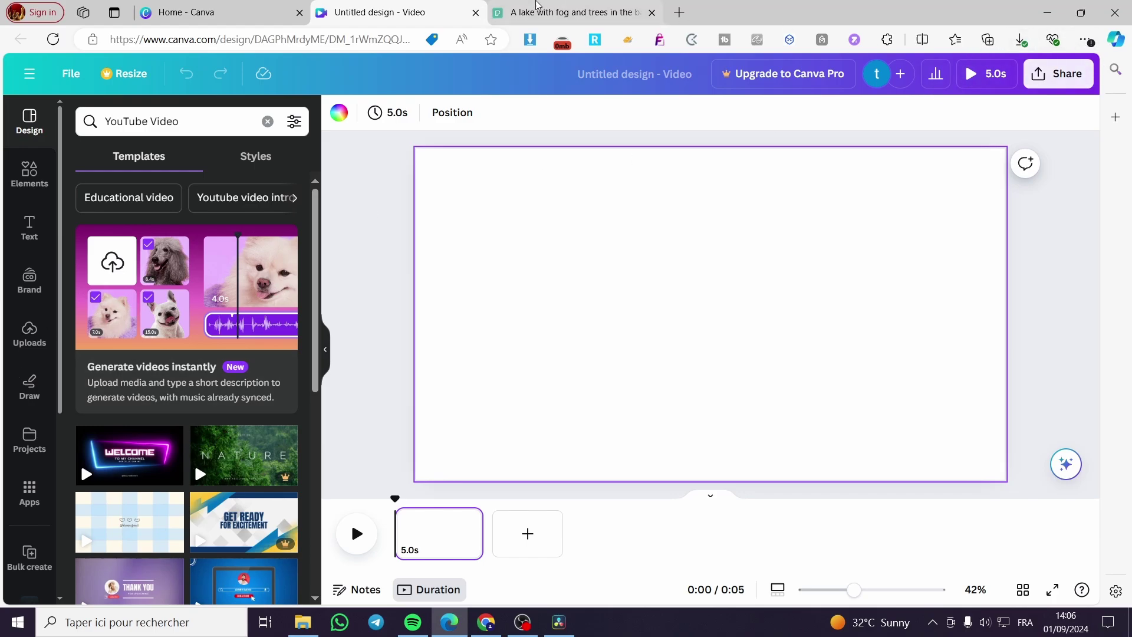
click(572, 12)
scroll(854, 410, up, 5)
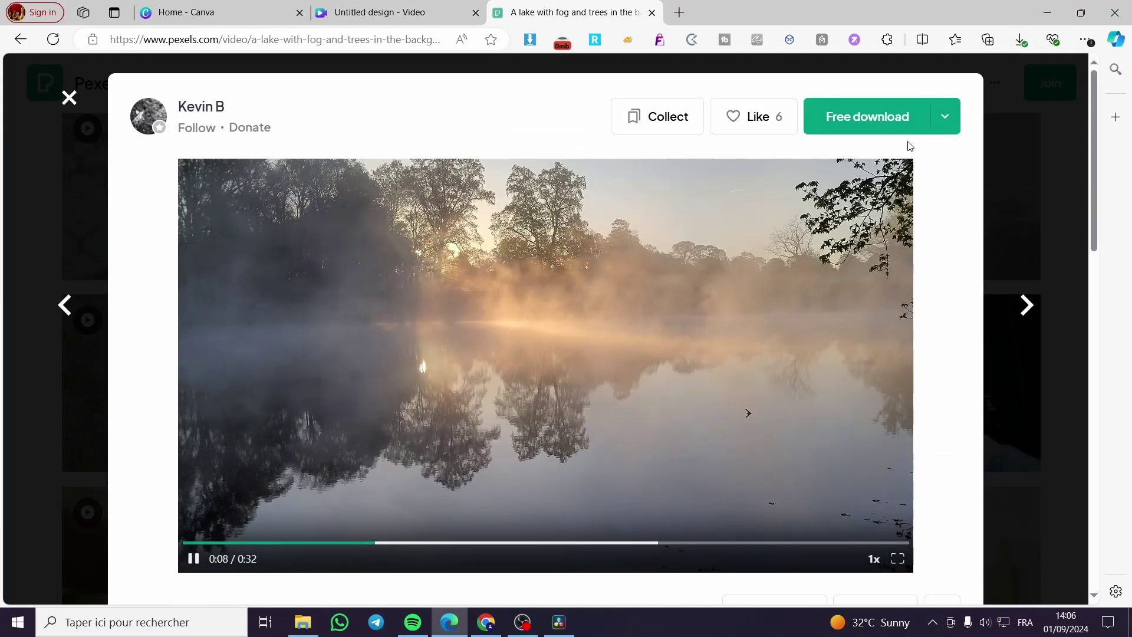
click(943, 118)
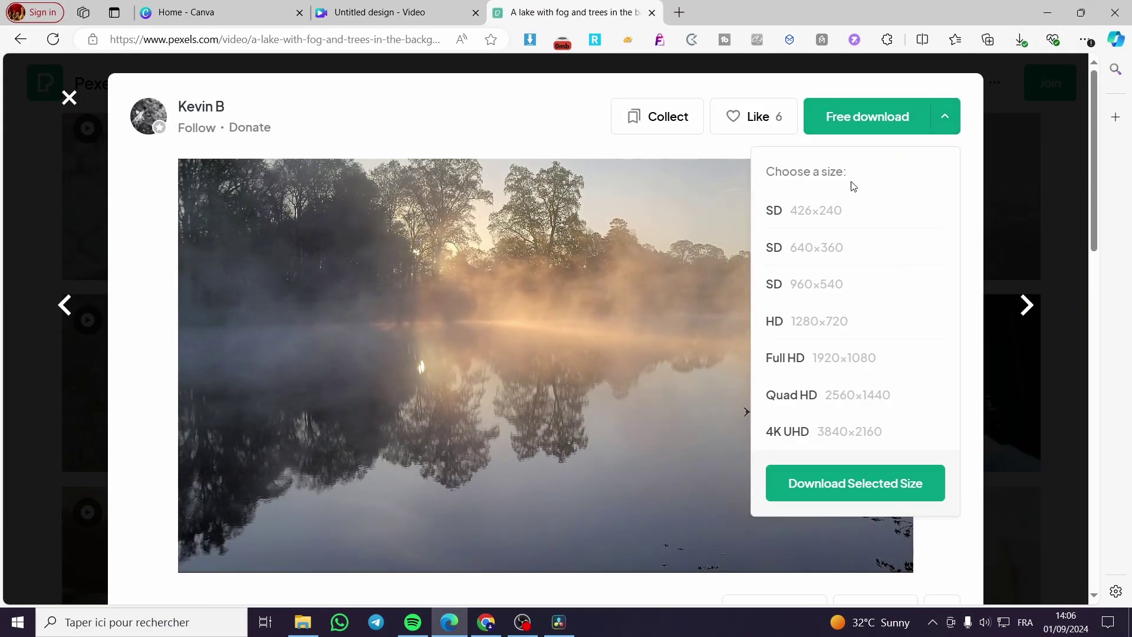
click(945, 116)
click(389, 12)
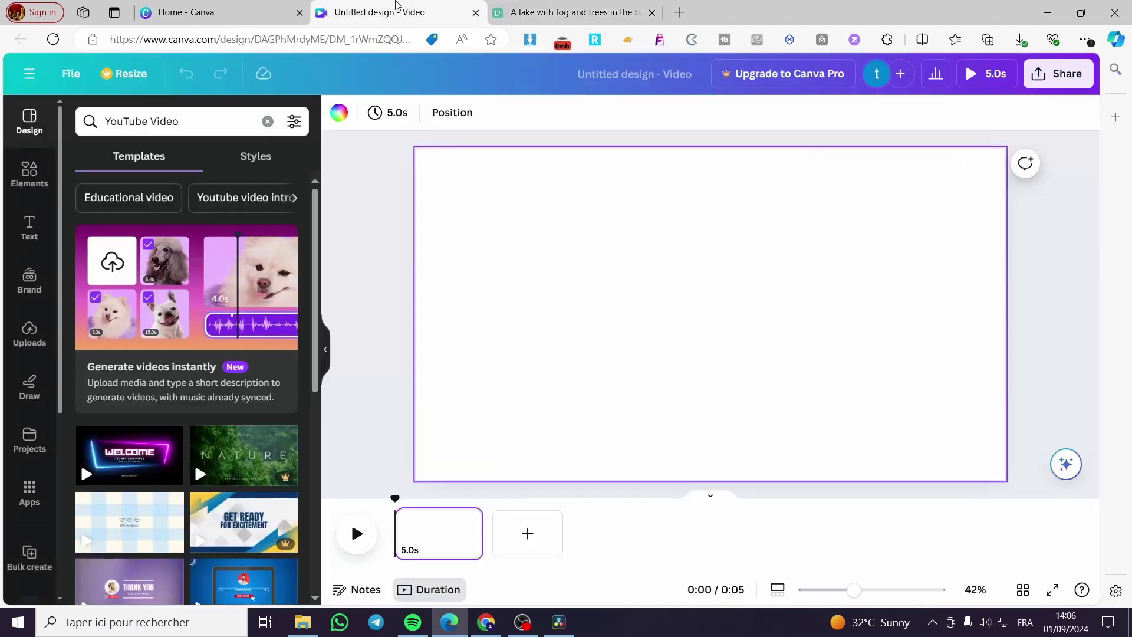
Upload the downloaded lake MP4 to Canva and search Elements for 'video'.
click(1021, 39)
drag(886, 98, 189, 328)
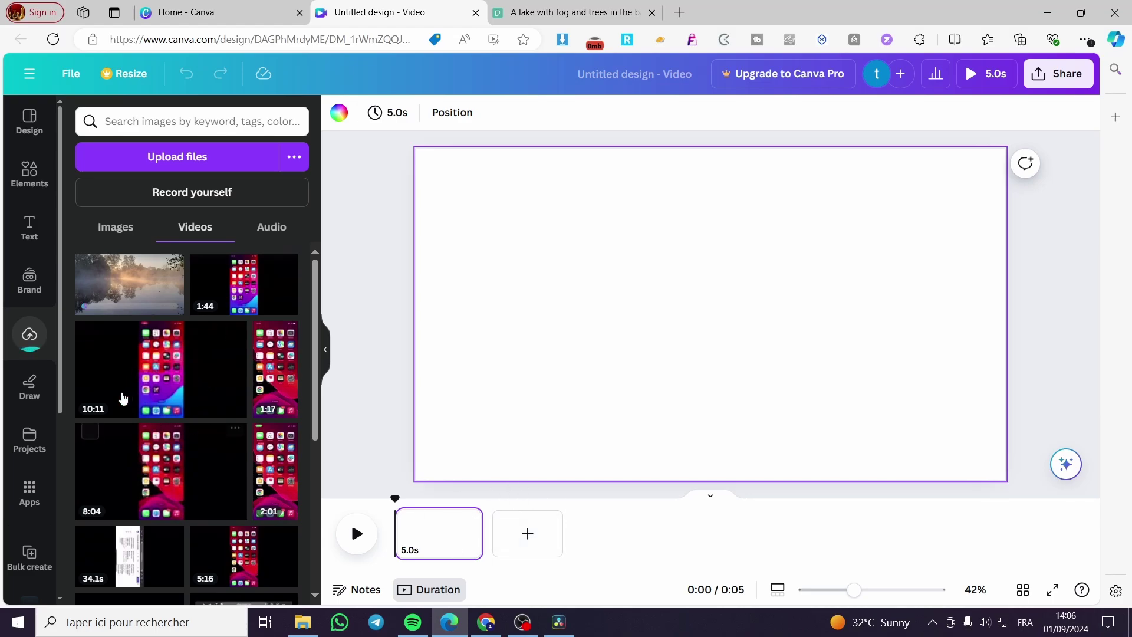
click(30, 172)
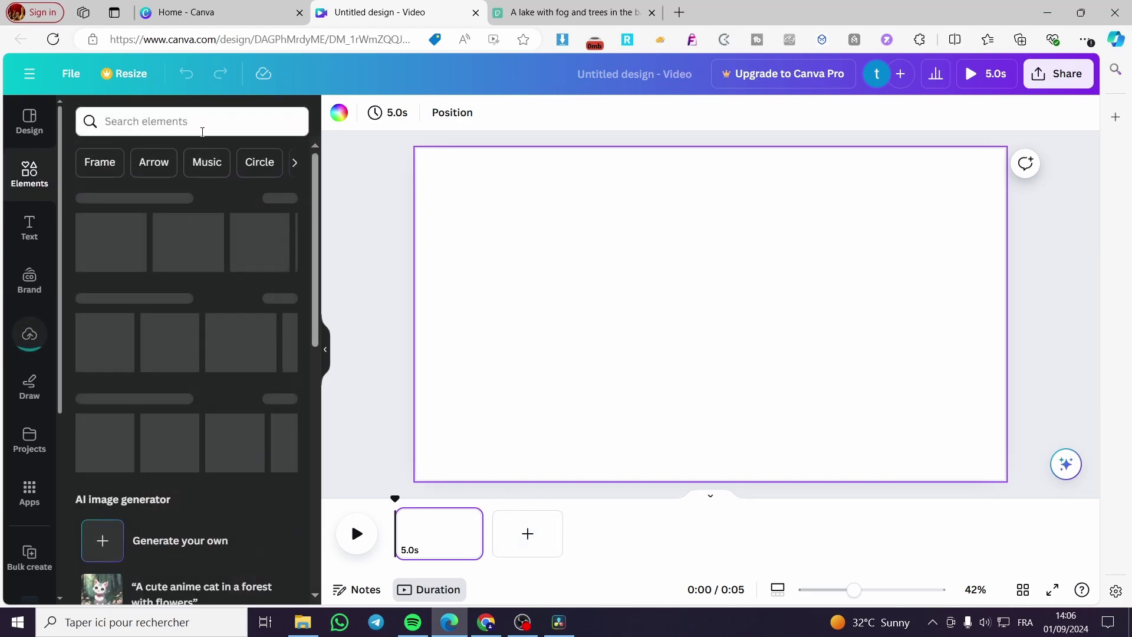
click(202, 122)
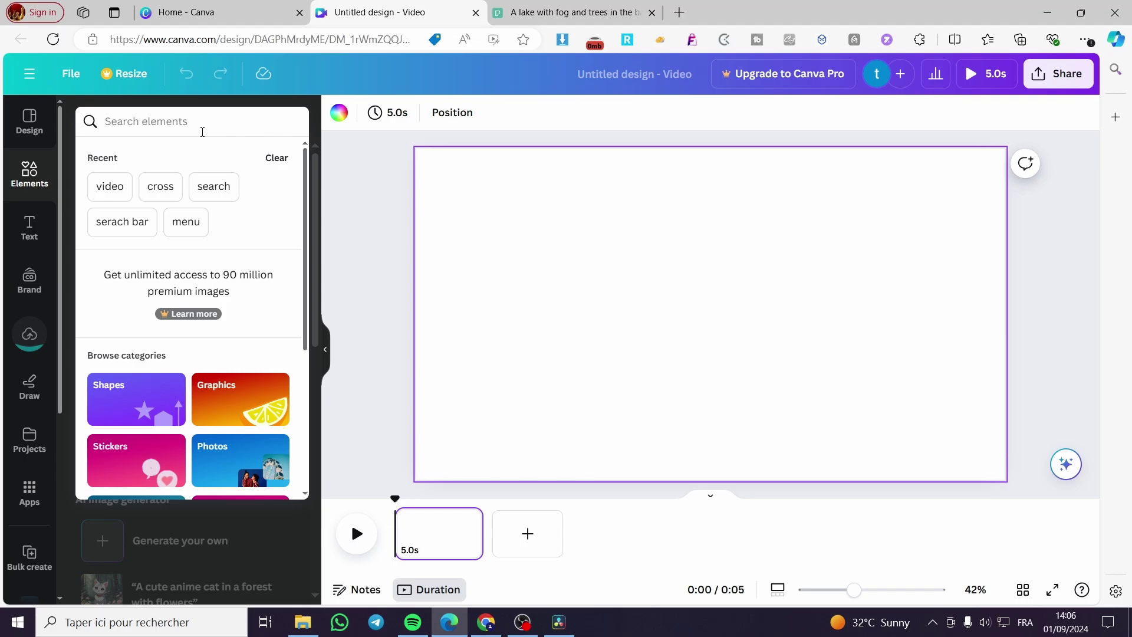
text(vidoe)
key(BackSpace)
key(BackSpace)
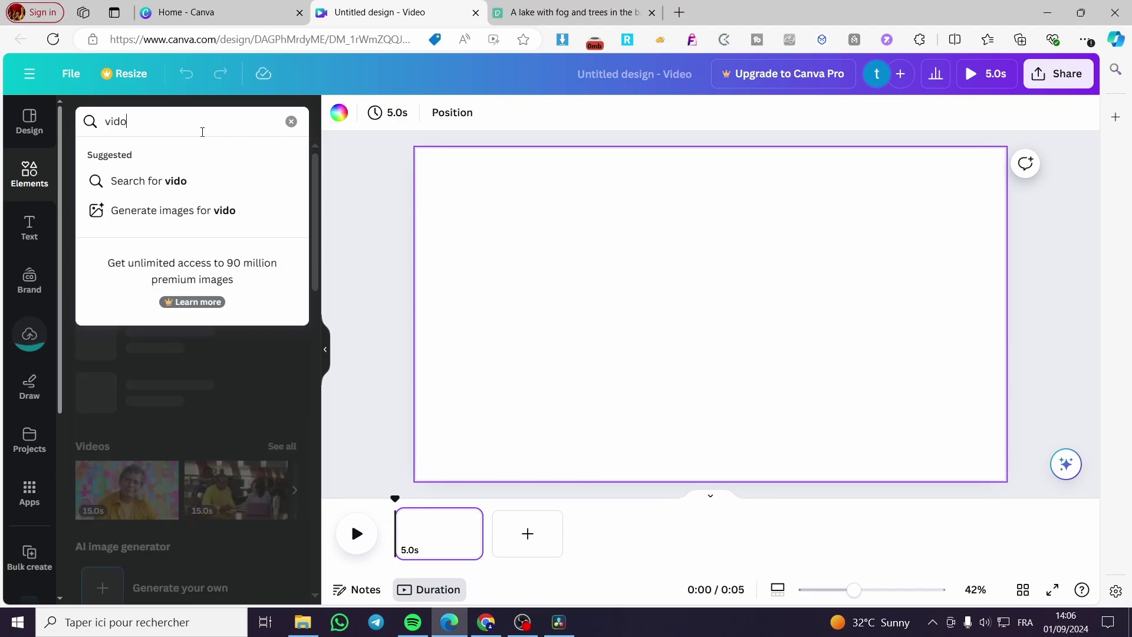
text(eo)
key(Return)
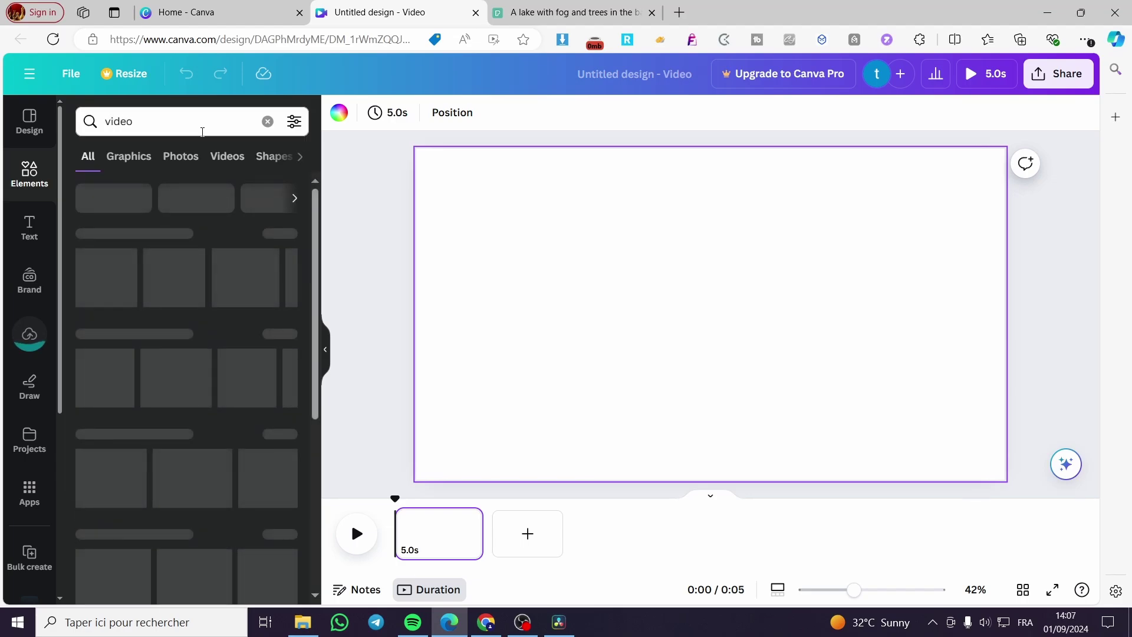
Add the 14.0s green valley clip from Videos and stretch it to fill the page.
click(213, 158)
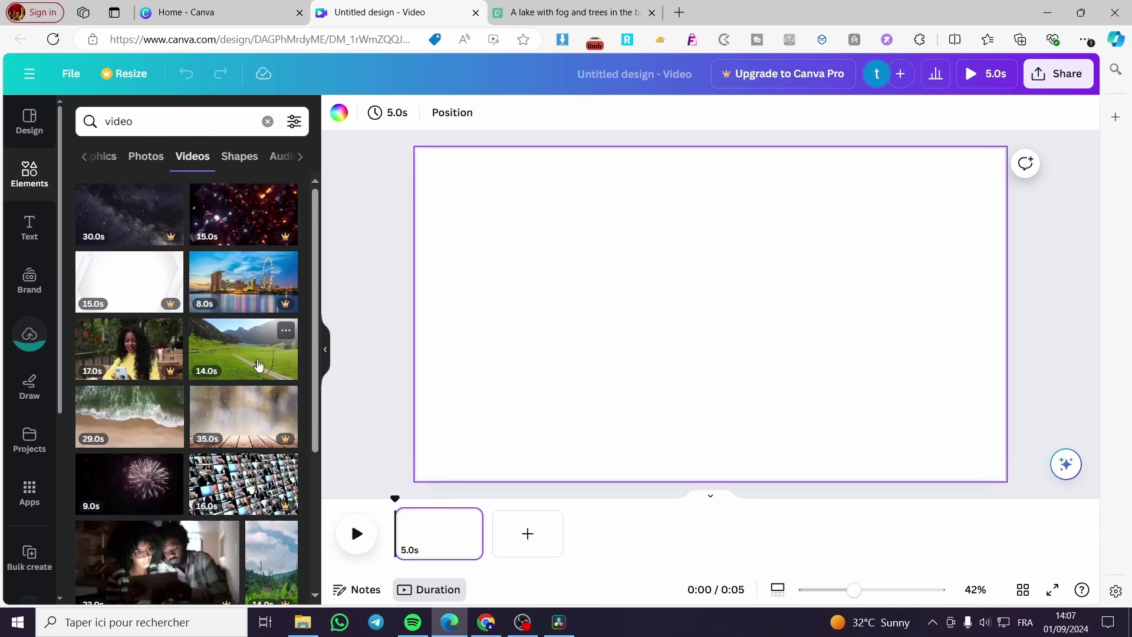
click(243, 349)
drag(784, 302, 725, 268)
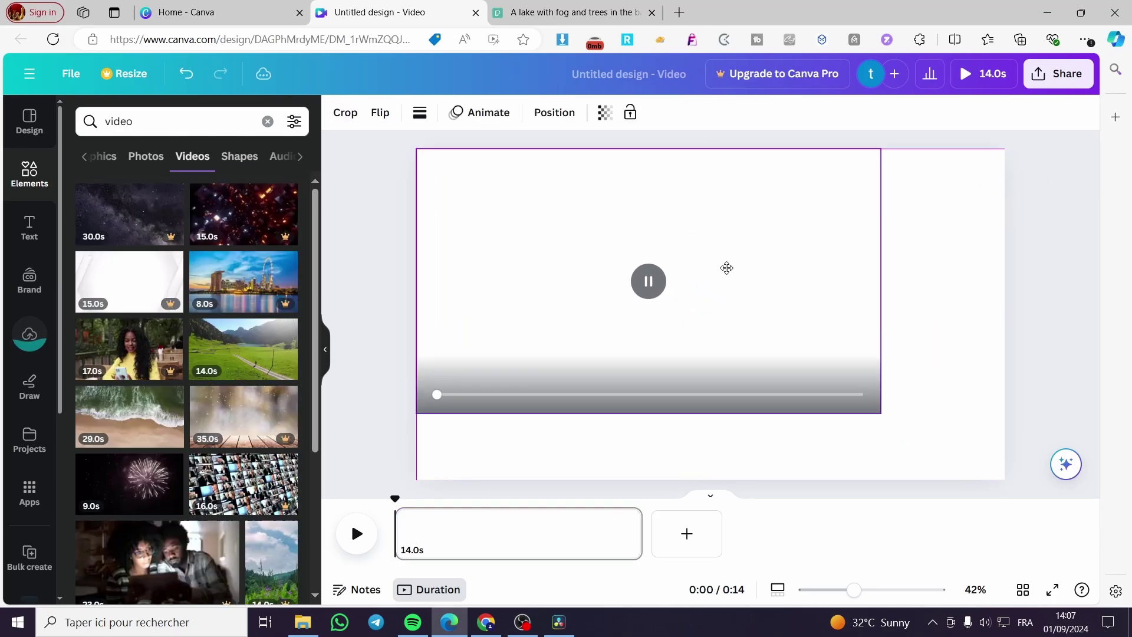
drag(885, 414, 1024, 457)
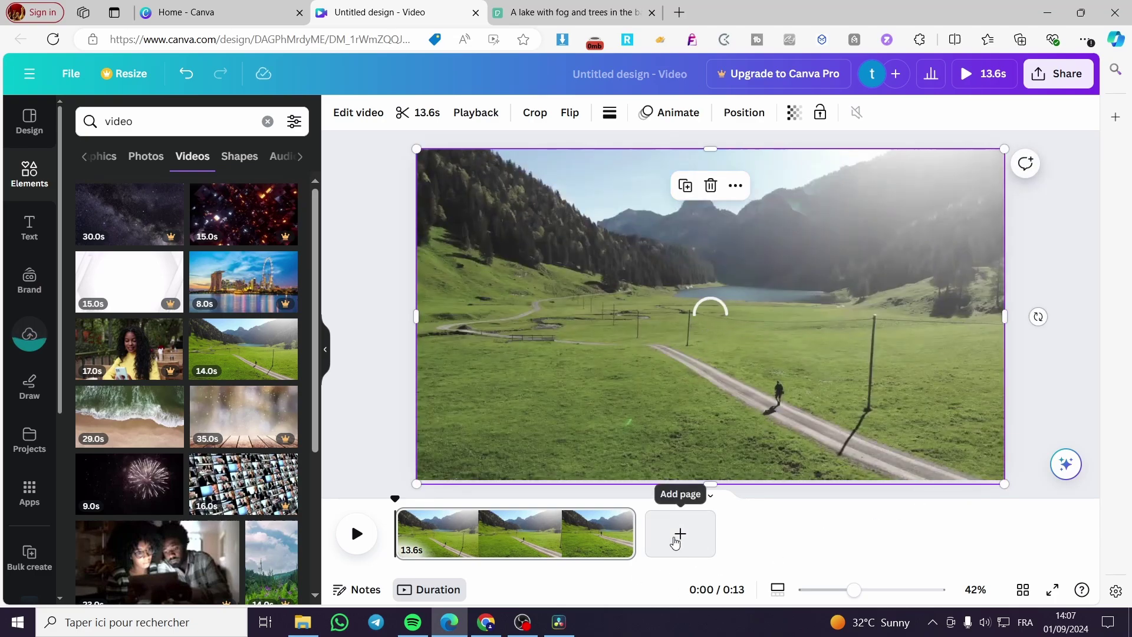
Add a new page and place the foggy lake upload at its top-left corner.
click(676, 541)
click(107, 291)
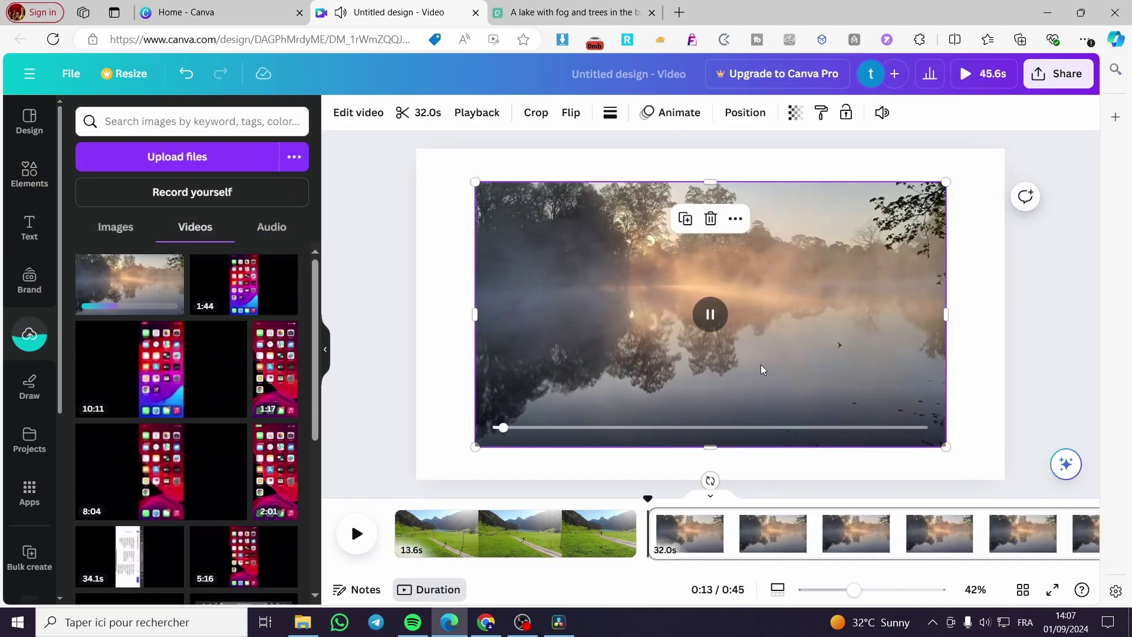
drag(764, 363, 706, 329)
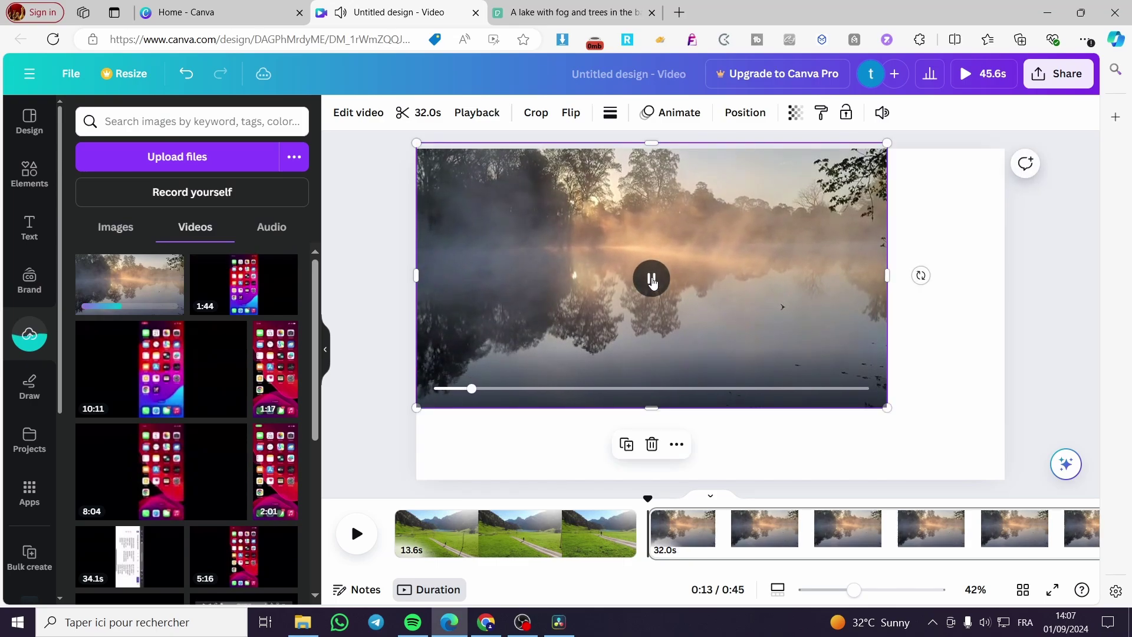
Set the lake video's volume to 0 and enlarge it to fill the page.
click(882, 113)
click(866, 163)
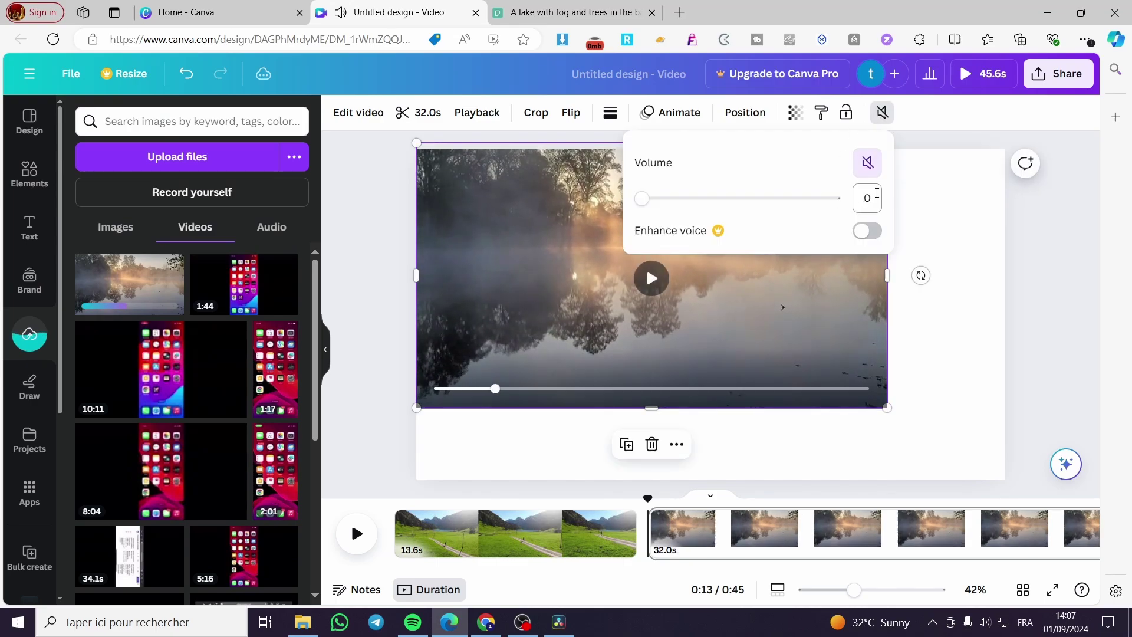
click(928, 175)
mouse_move(849, 238)
mouse_down()
mouse_move(866, 252)
mouse_move(849, 244)
mouse_up()
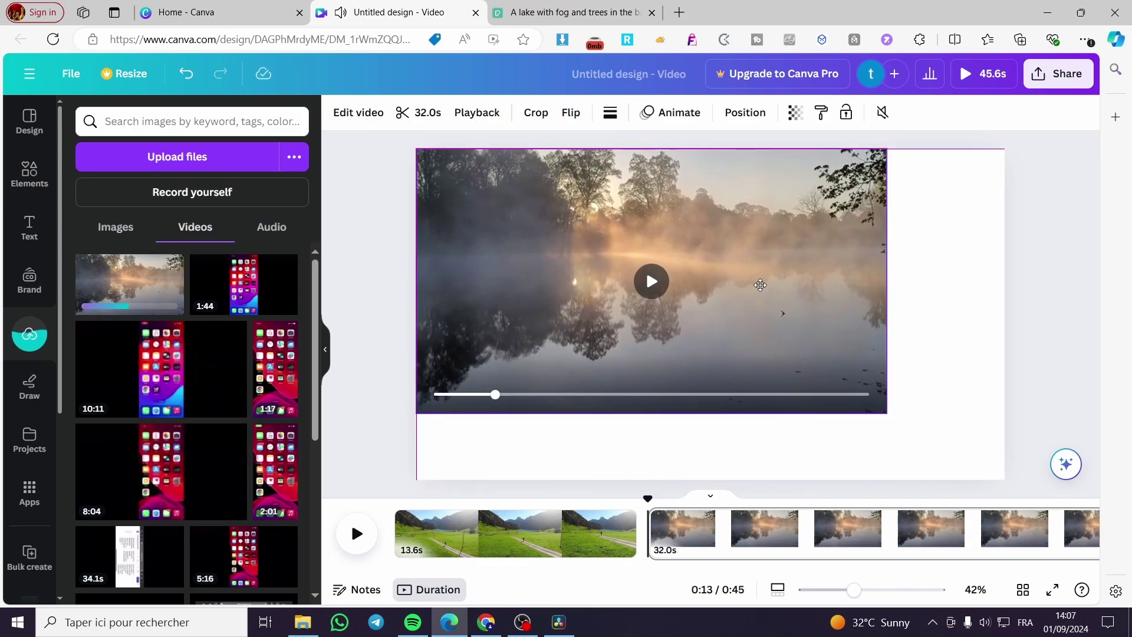
drag(889, 415, 1005, 480)
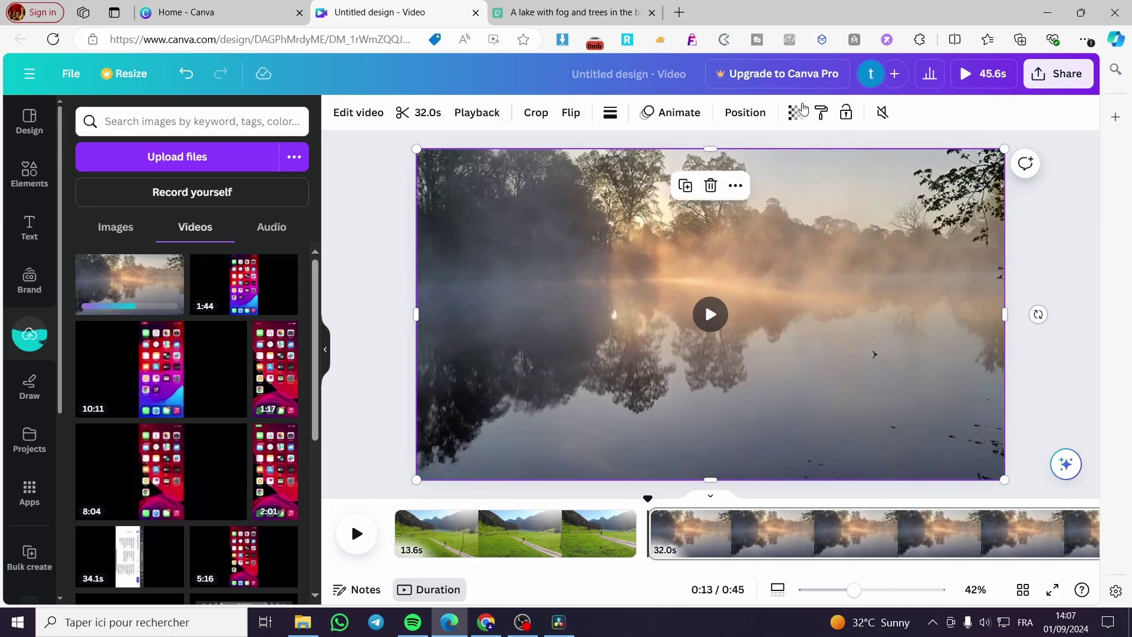
Set the lake video's transparency to 0 so it is fully invisible.
click(796, 112)
drag(749, 177, 661, 189)
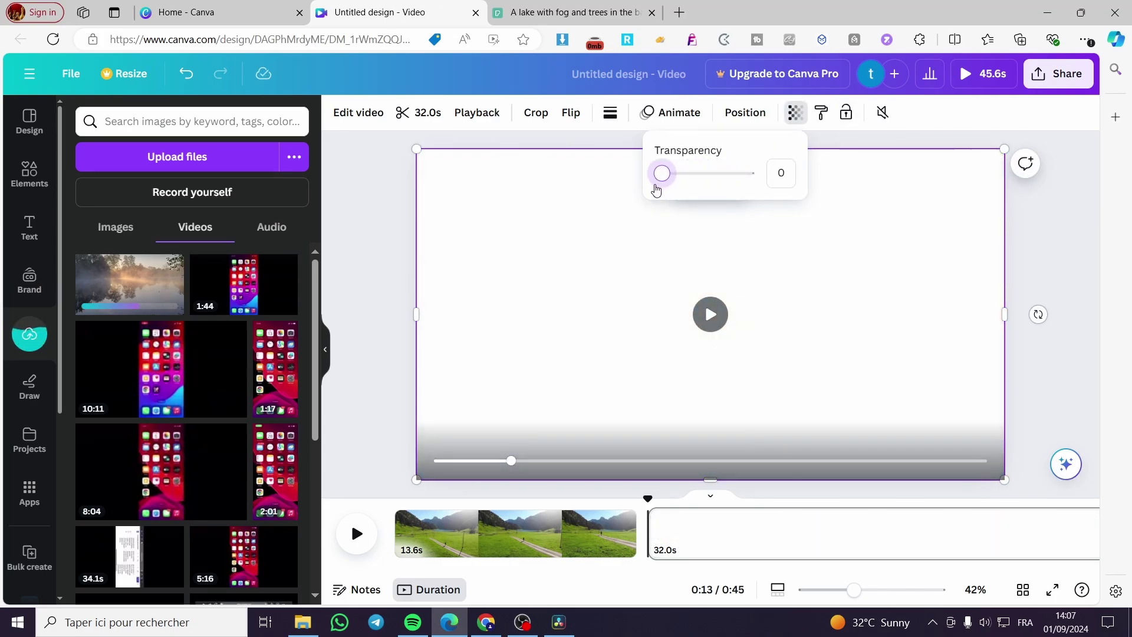
click(1016, 394)
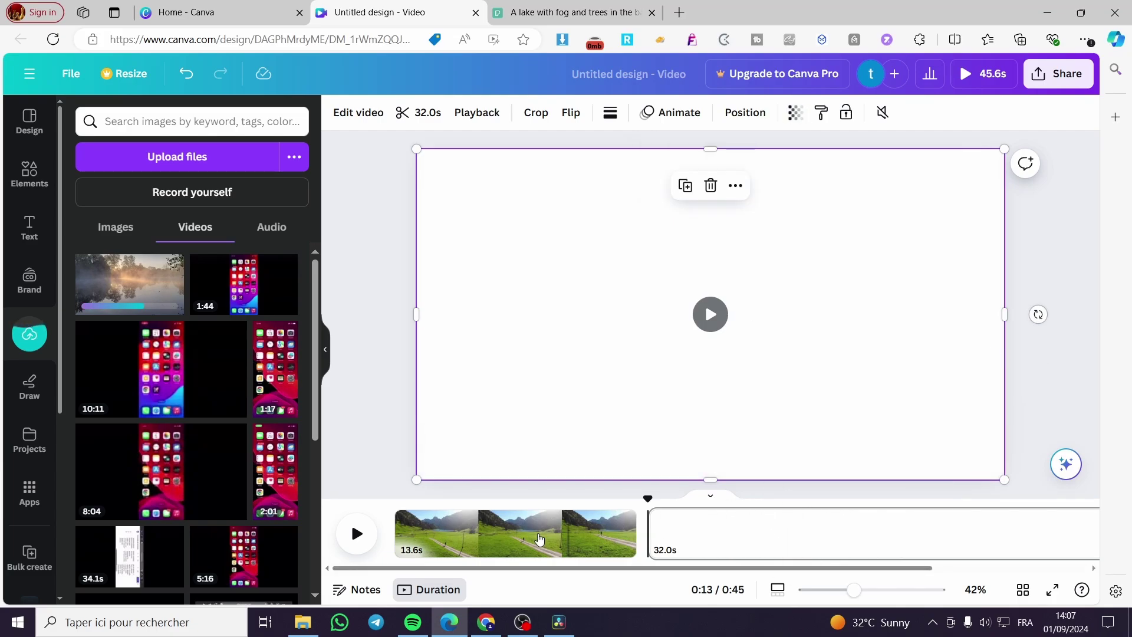
Select the first 13.6s page in the timeline and delete it.
click(534, 535)
click(643, 378)
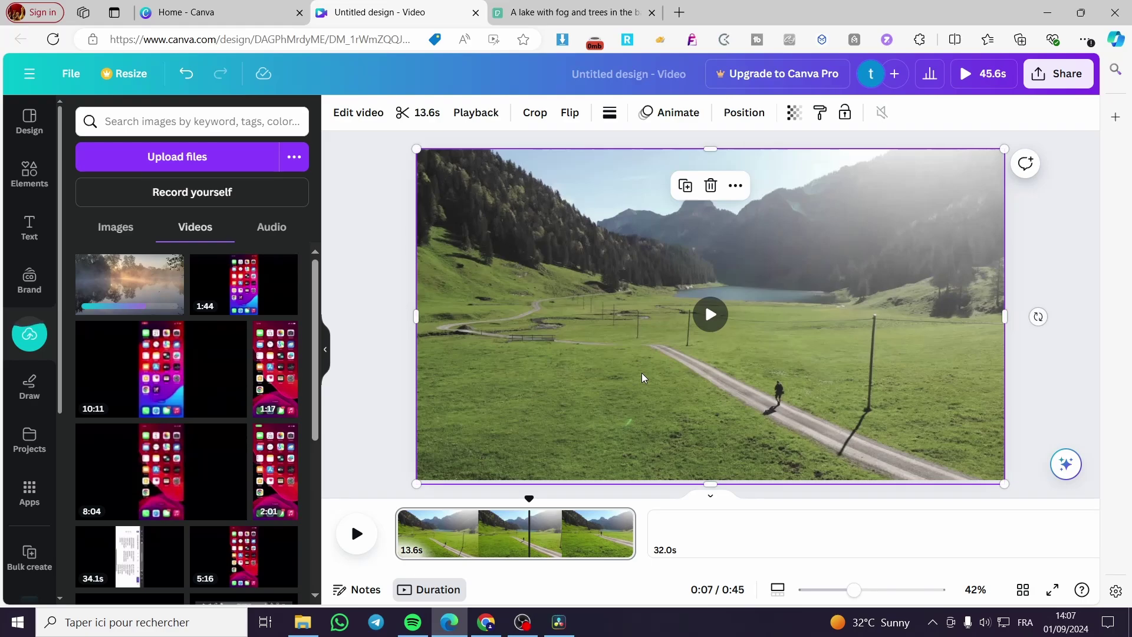
click(750, 533)
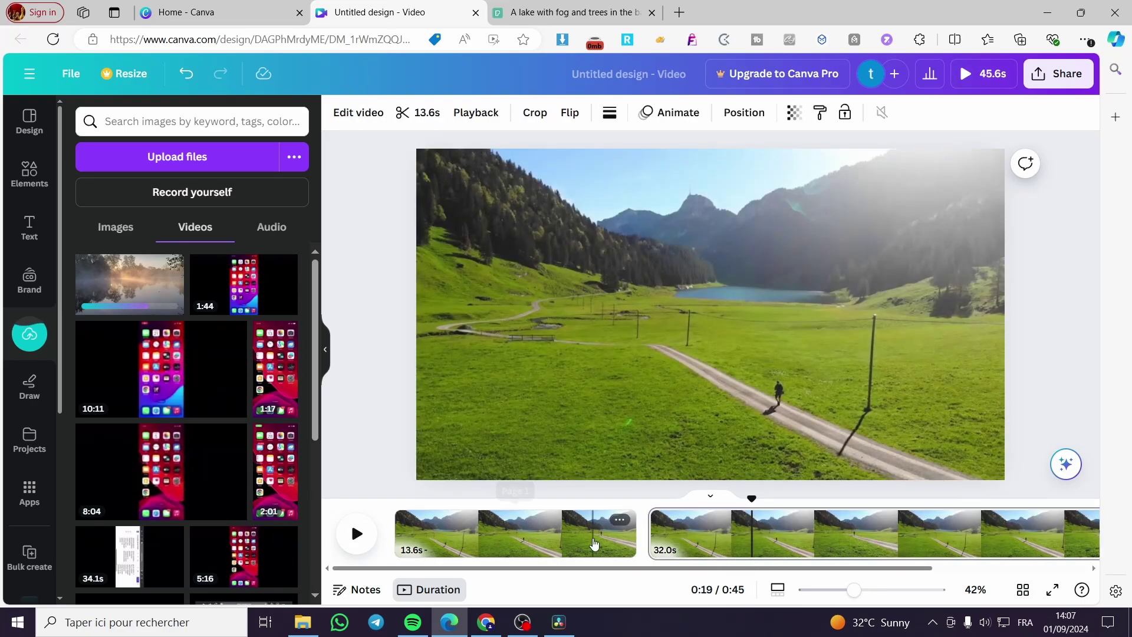
click(594, 542)
key(Delete)
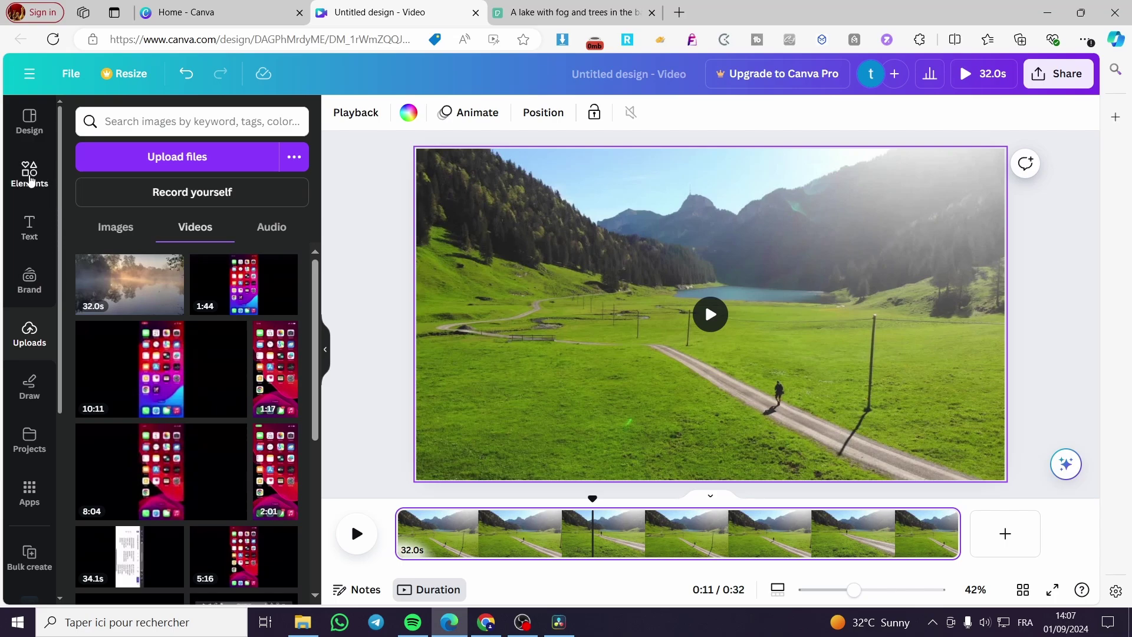
Download the design as a 1080p MP4 from the Share menu.
click(29, 176)
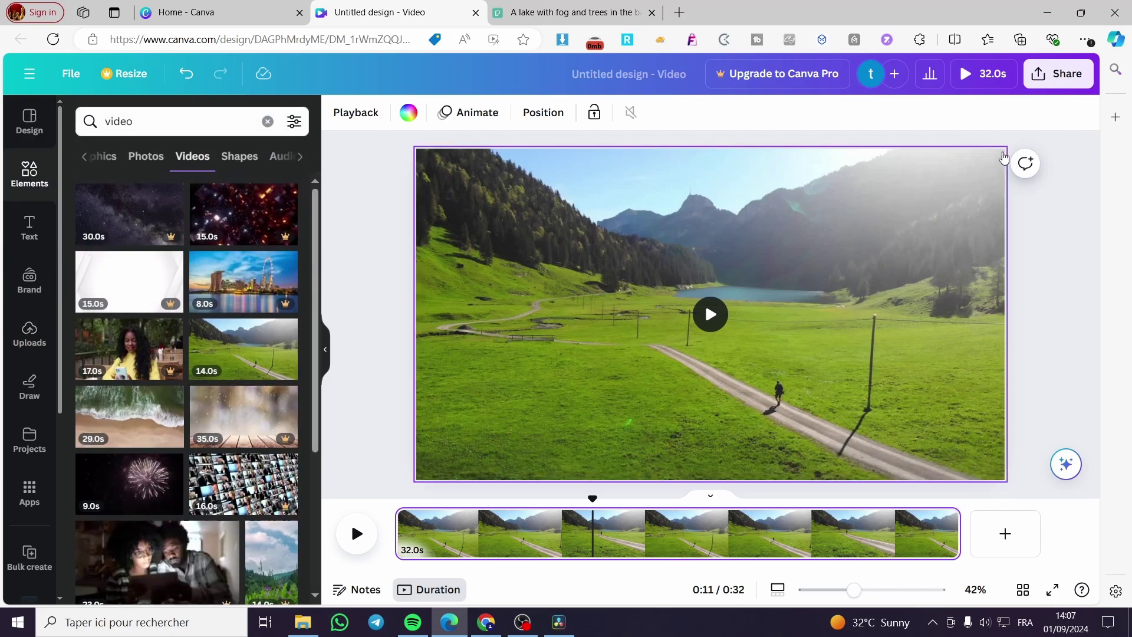
click(1079, 75)
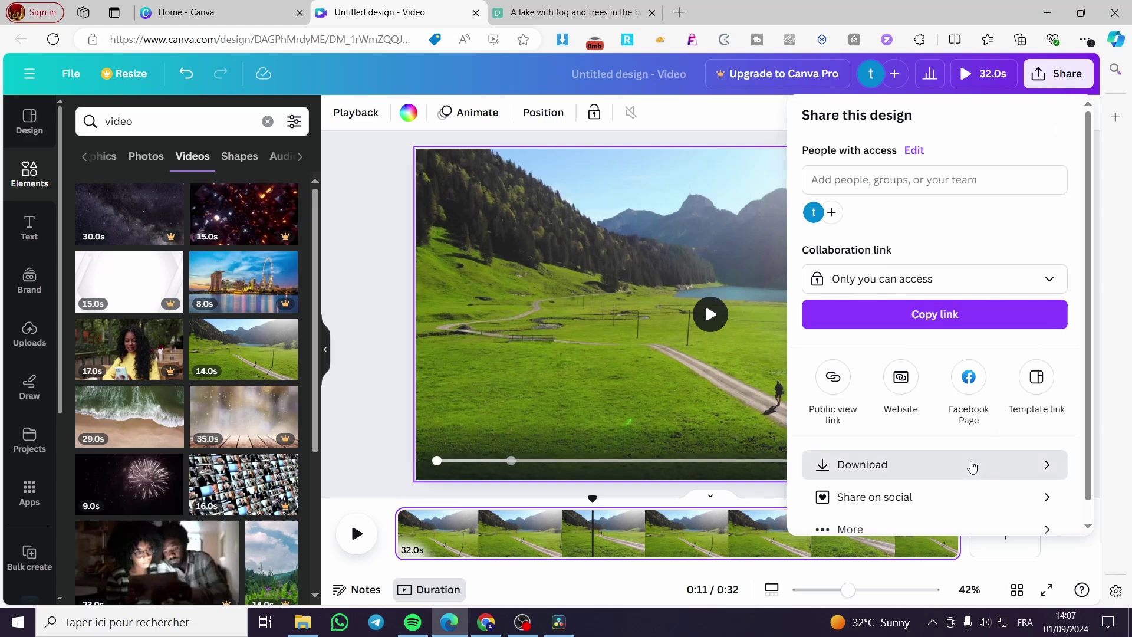
click(971, 465)
click(940, 340)
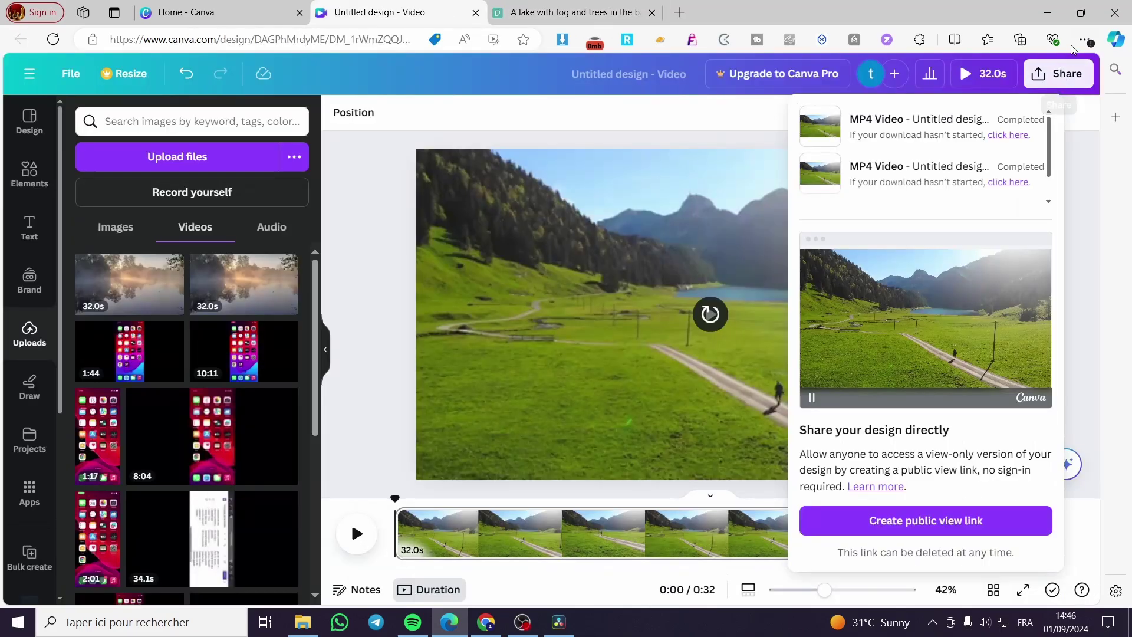
Open Untitled design (1).mp4 from Edge's downloads list in Media Player.
click(1085, 40)
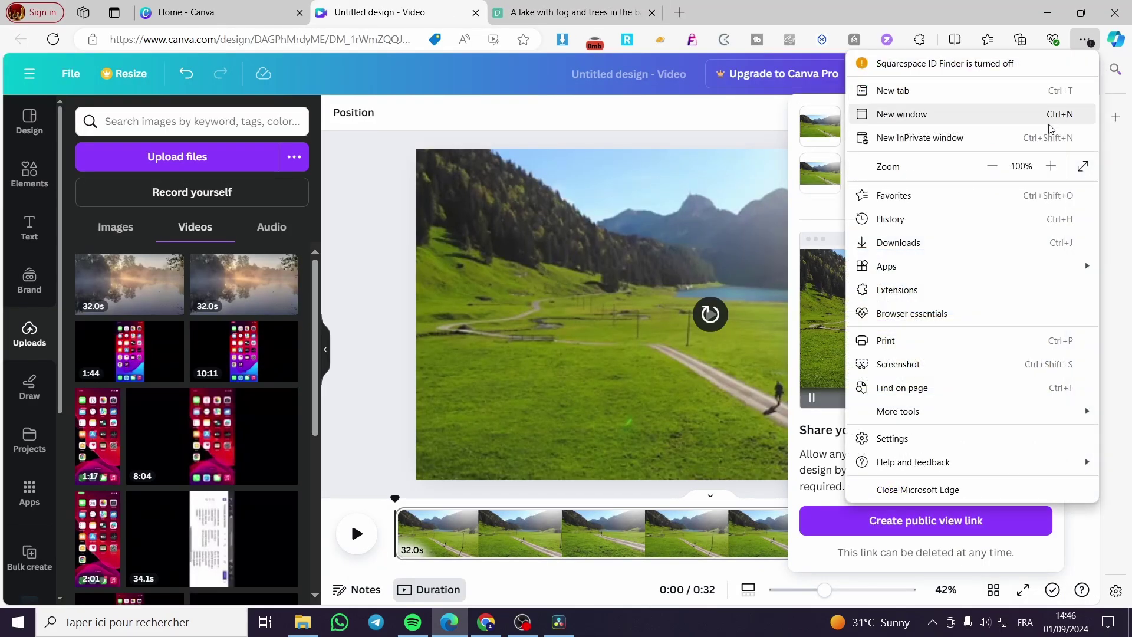
click(955, 243)
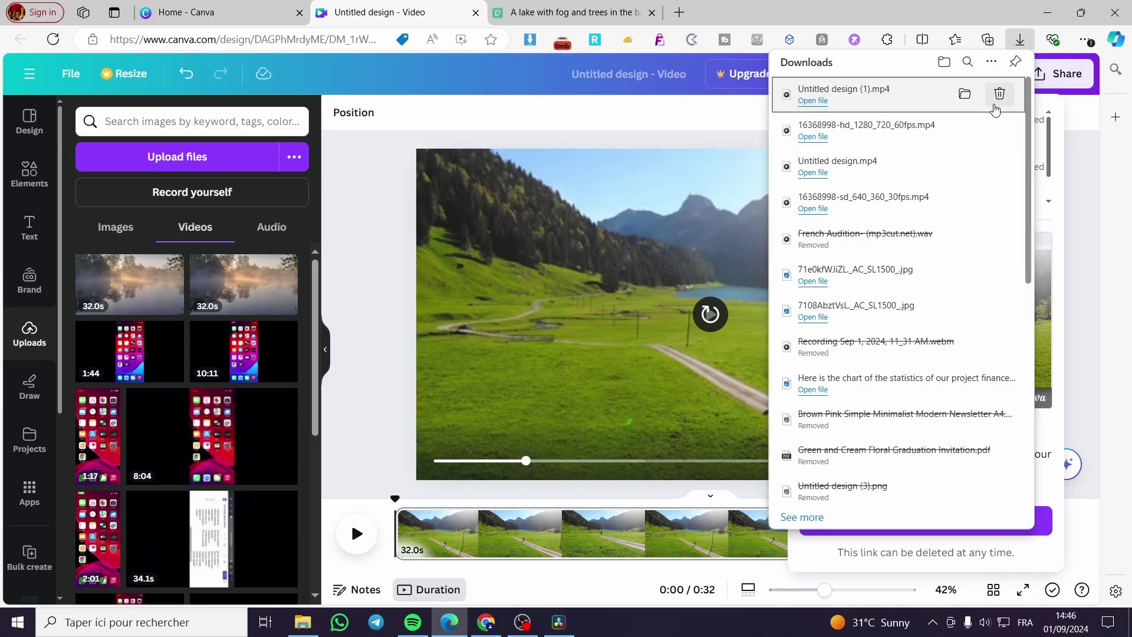
click(812, 102)
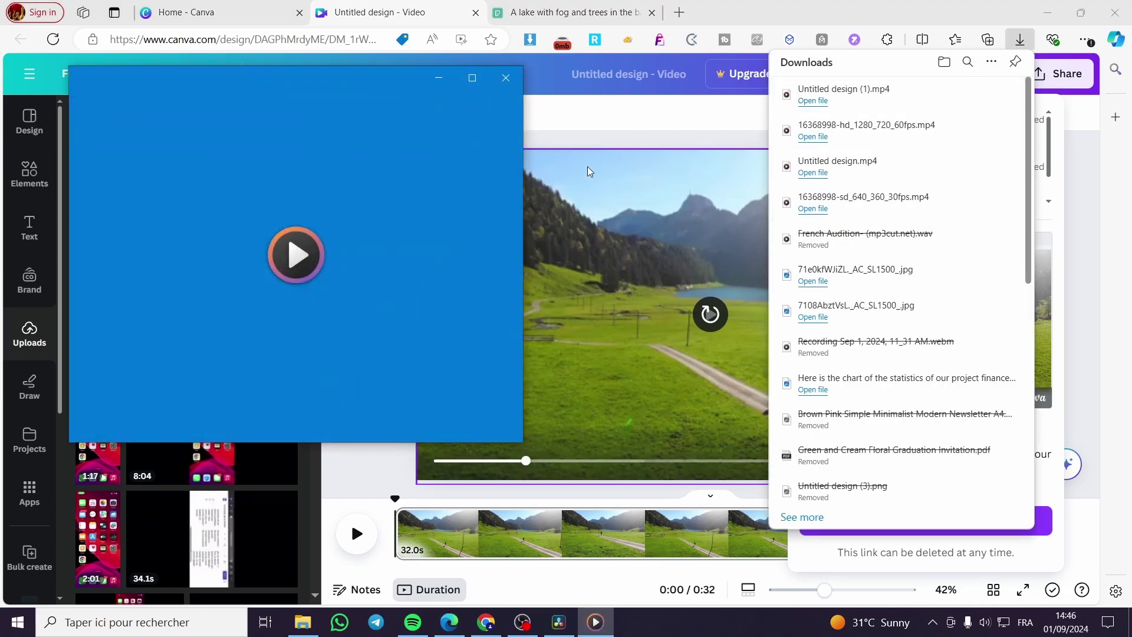
Check the file's properties show 1920×1080 at 60 fps, then close the player and downloads.
click(344, 412)
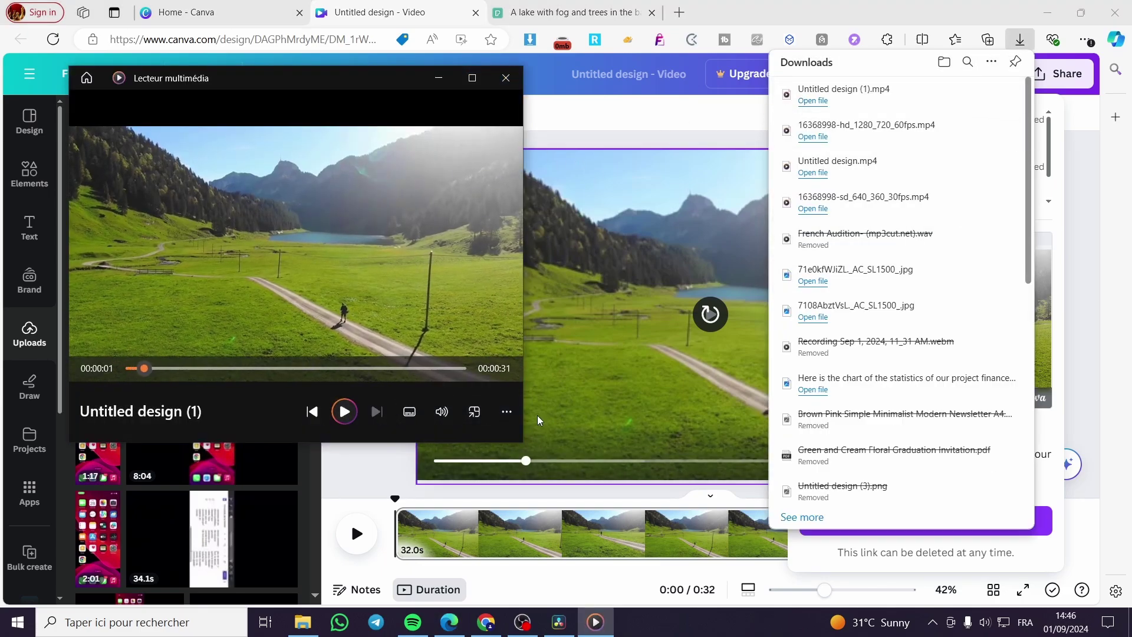
click(507, 412)
click(439, 135)
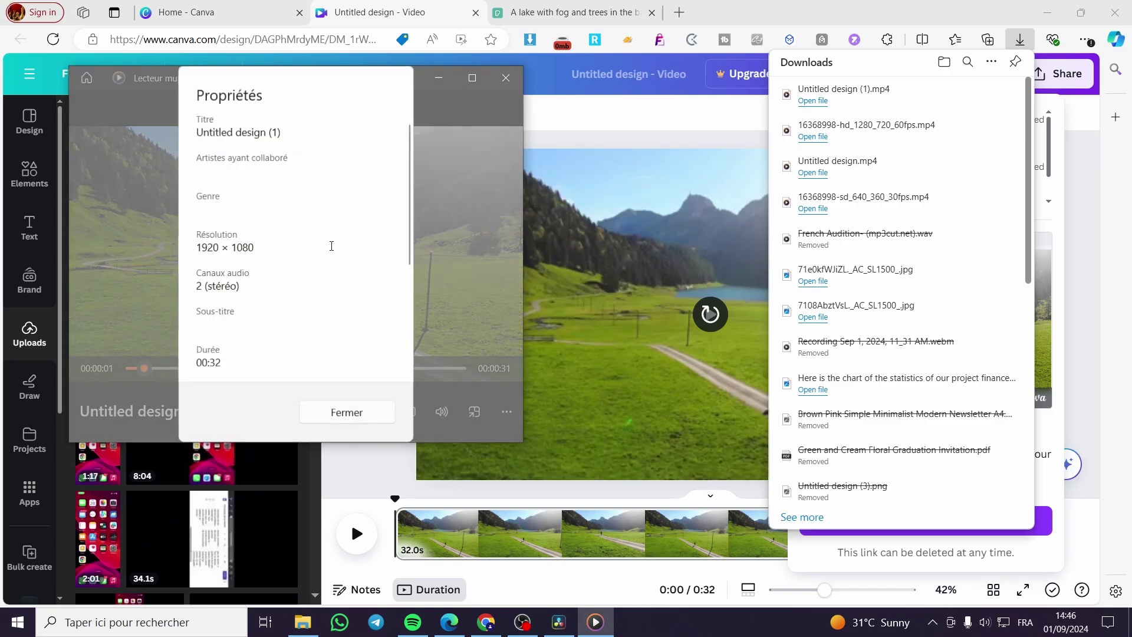
scroll(290, 283, down, 3)
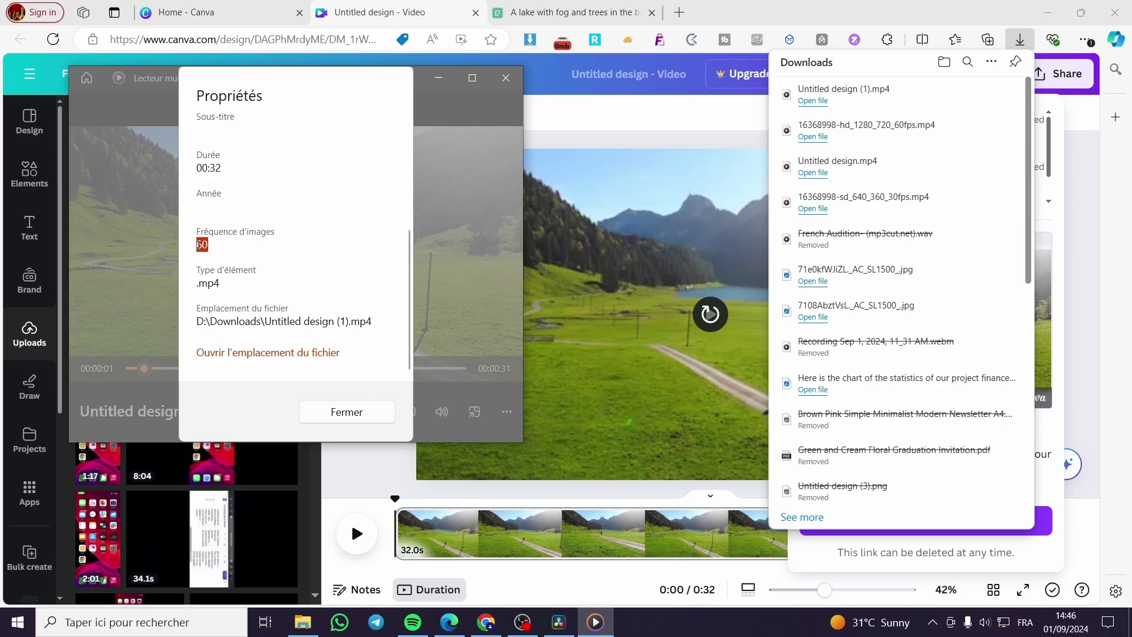
click(363, 420)
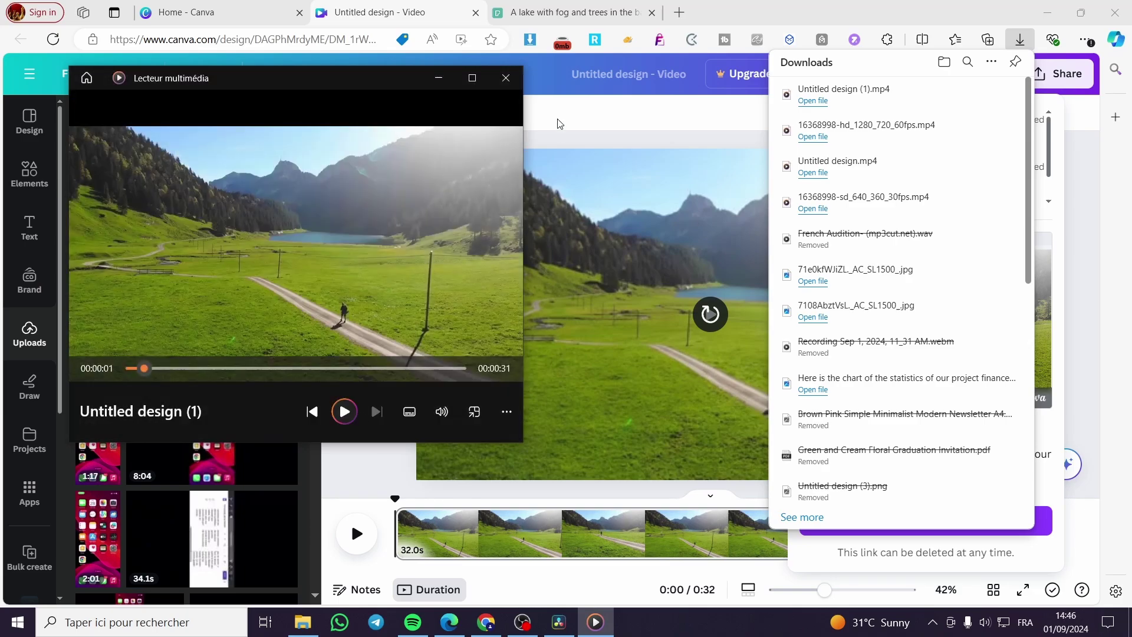
click(514, 82)
click(1066, 284)
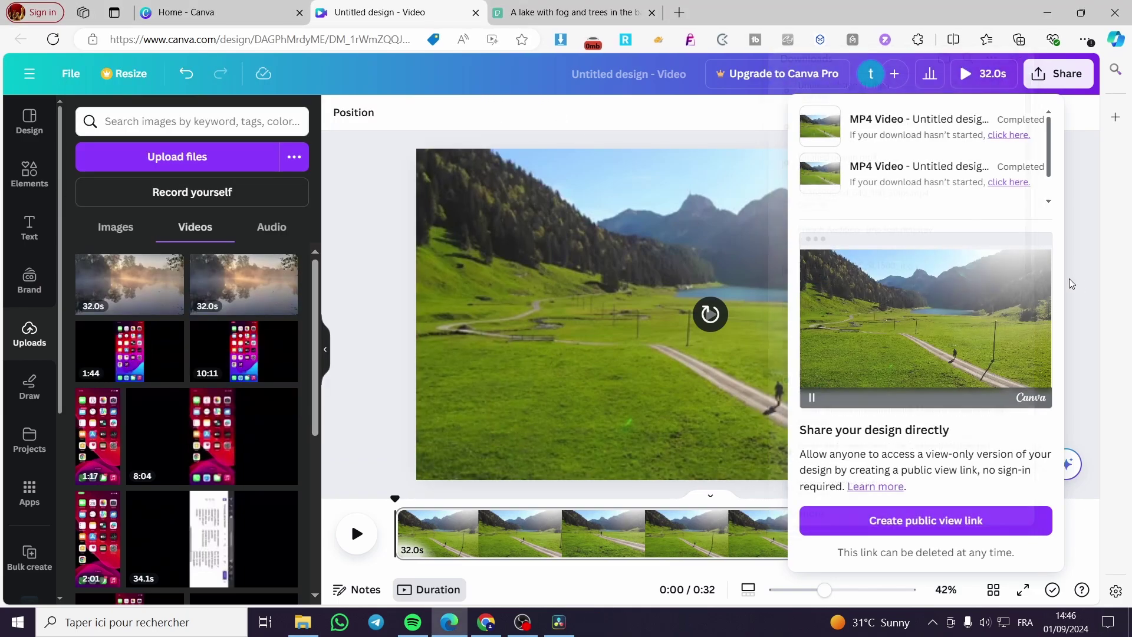